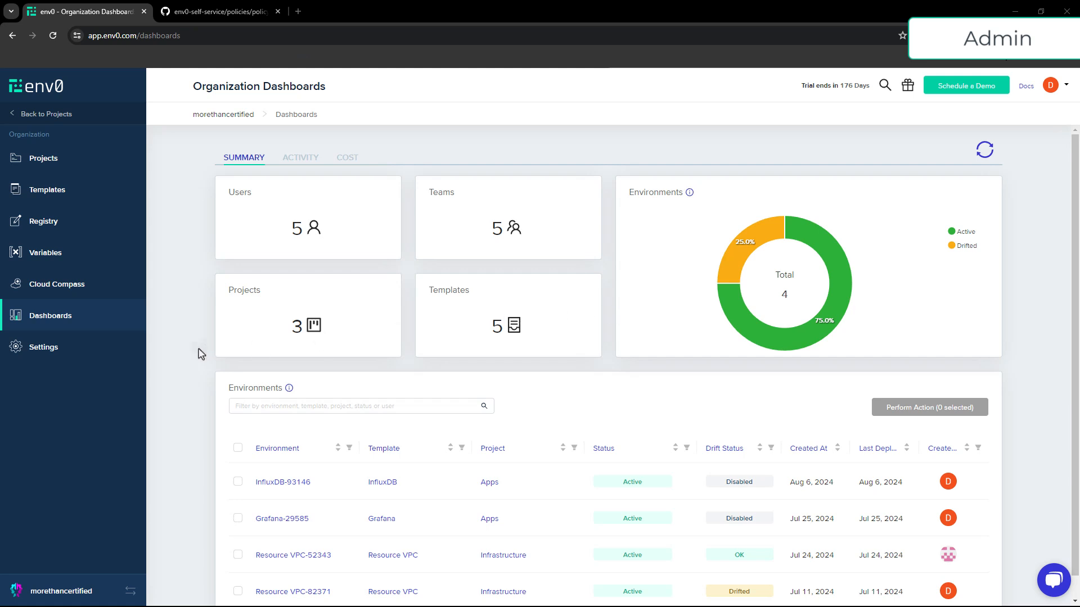
# Open the organization settings and browse its users and teams lists
pyautogui.click(57, 362)
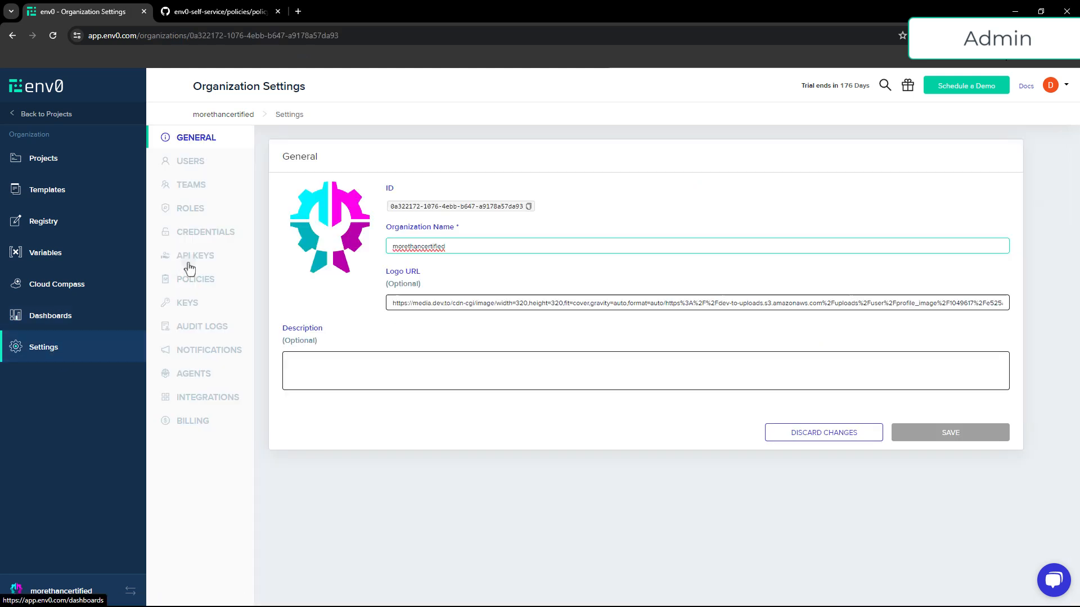
pyautogui.click(204, 167)
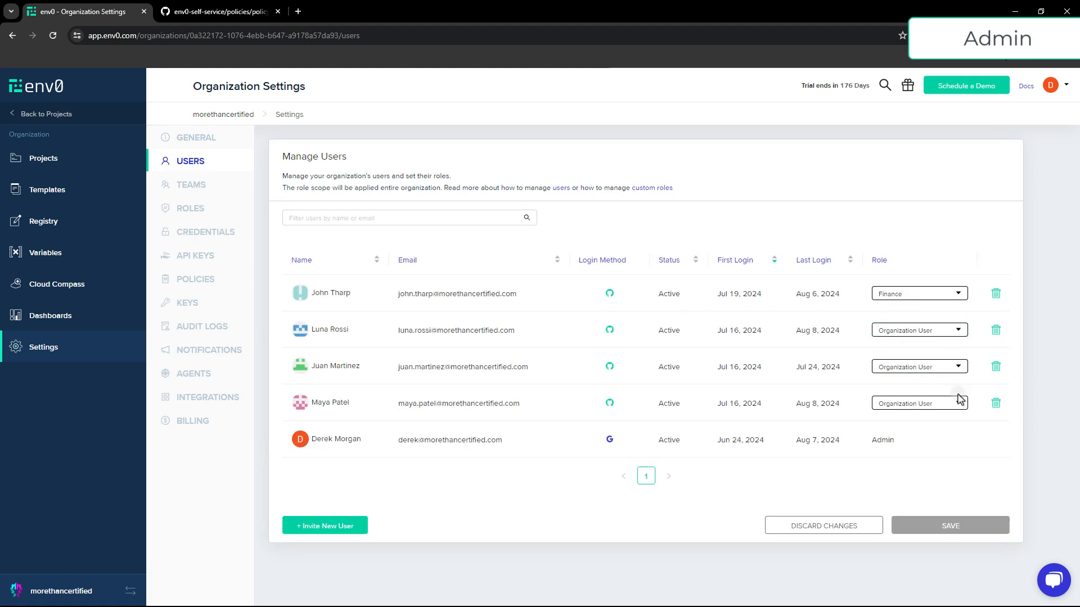
pyautogui.click(191, 187)
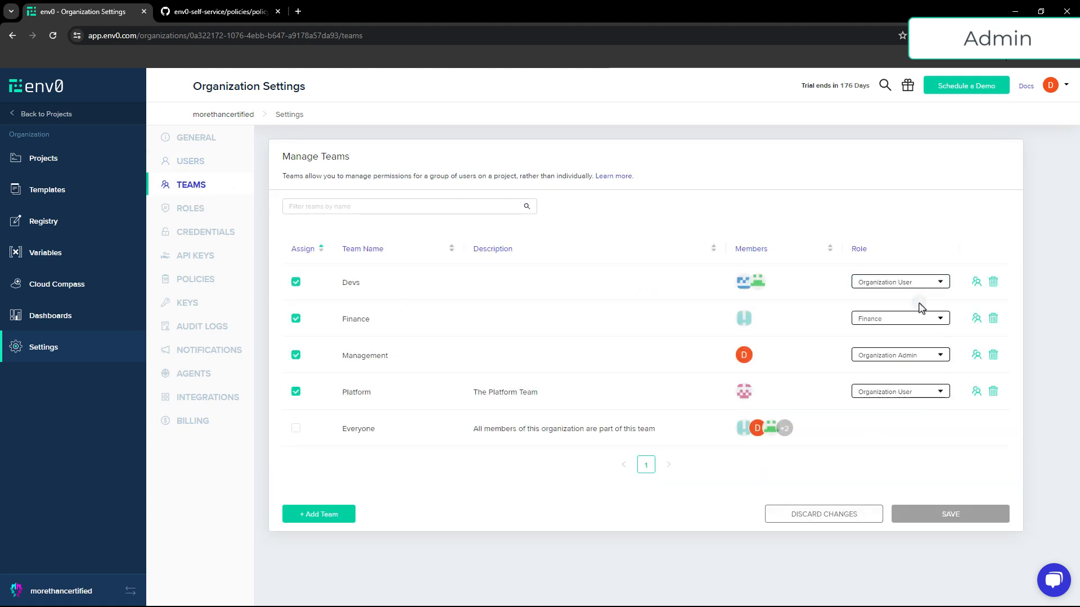
# Open the organization's Finance role for editing and review its permissions
pyautogui.click(204, 160)
pyautogui.click(204, 190)
pyautogui.click(198, 210)
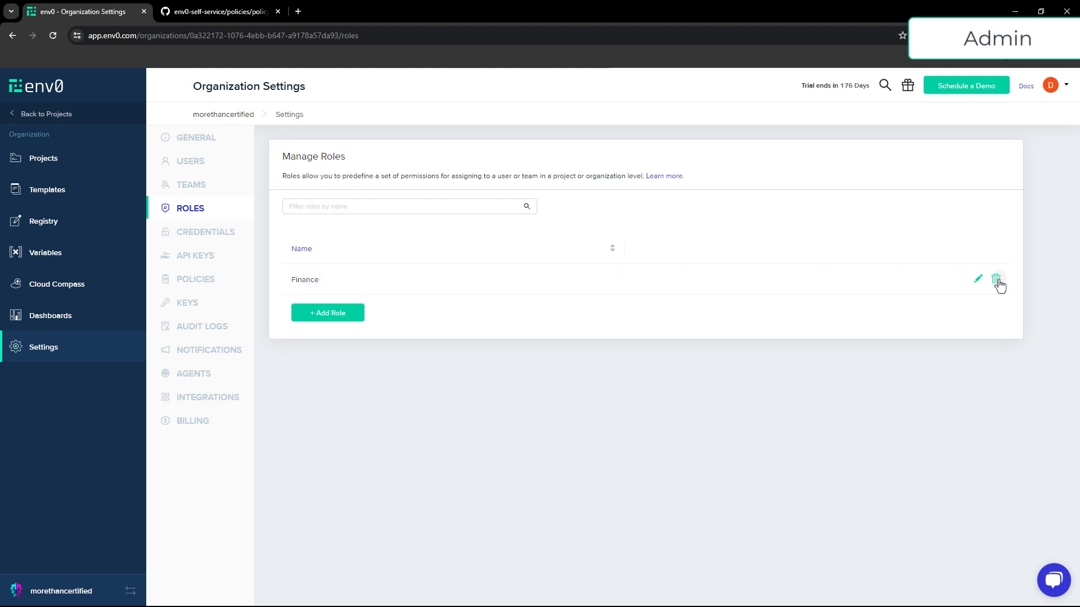
pyautogui.click(978, 280)
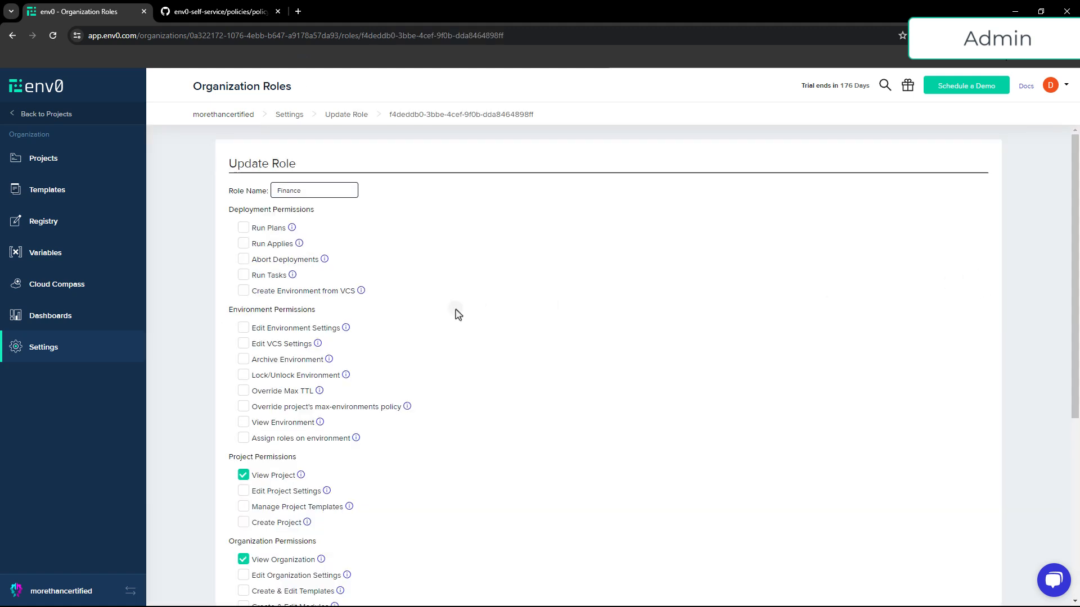
pyautogui.moveTo(268, 355)
pyautogui.scroll(-1, 268, 358)
pyautogui.scroll(-5, 269, 355)
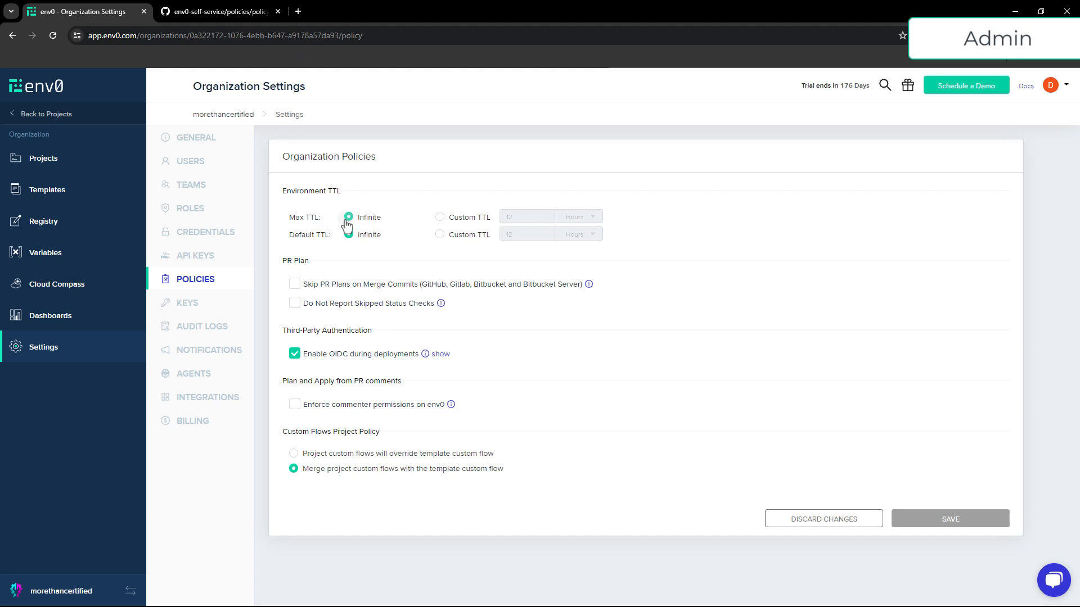
# Switch the organization's Max TTL policy from Infinite to a custom TTL of 12 hours
pyautogui.click(440, 217)
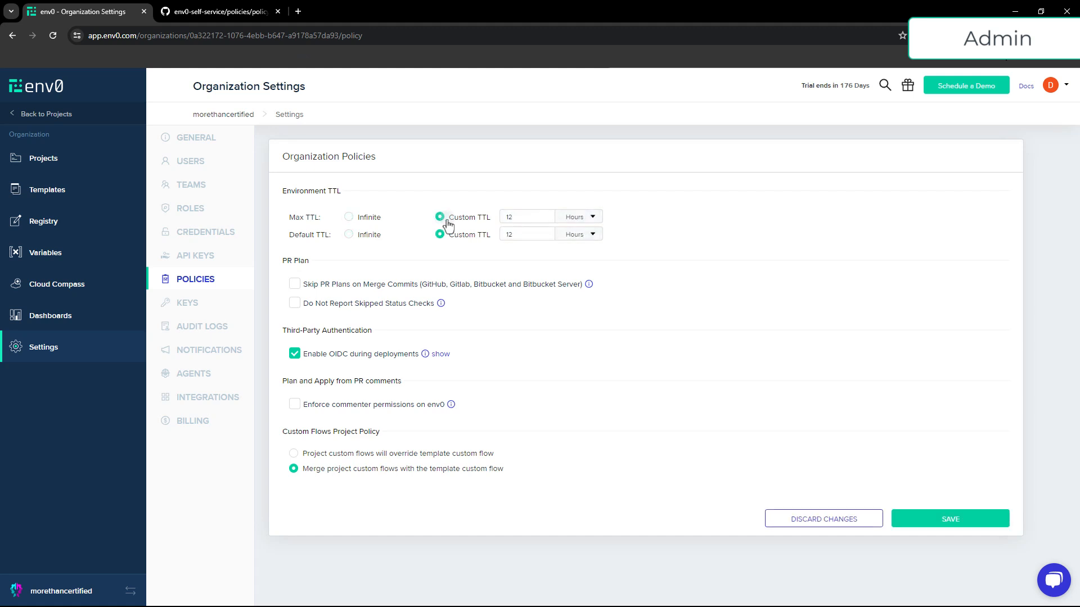
pyautogui.click(512, 222)
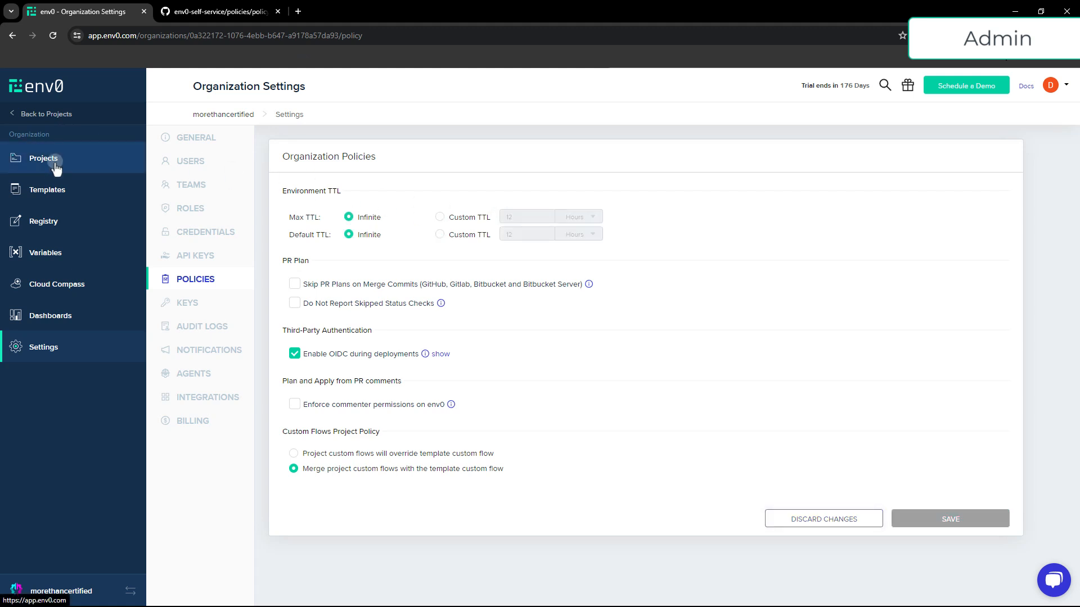
# Open the Infrastructure project's templates and add the EKS Cluster template to the project
pyautogui.click(55, 165)
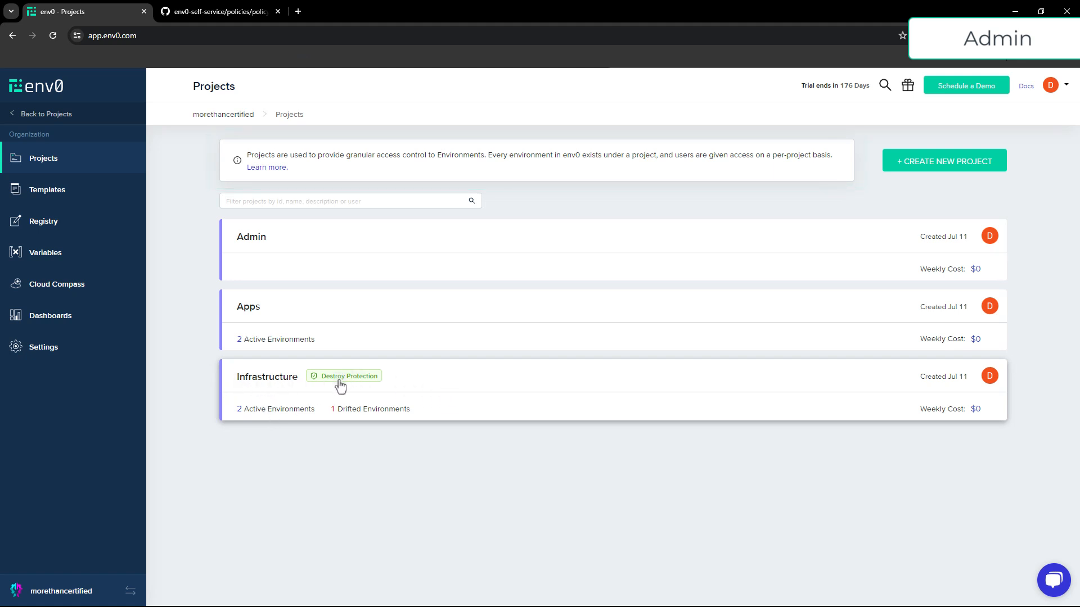
pyautogui.click(420, 385)
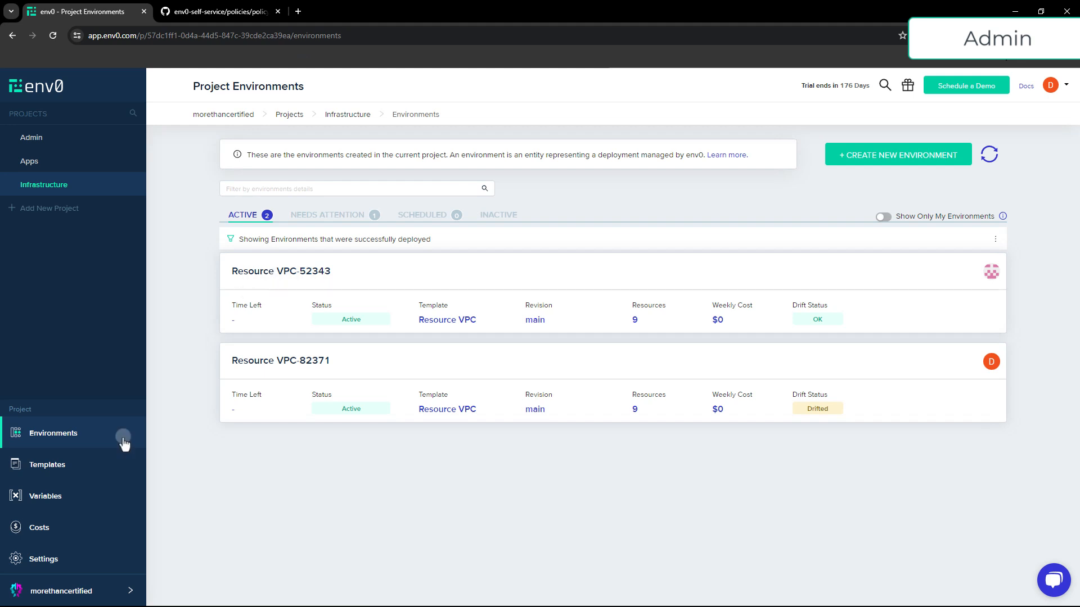
pyautogui.click(74, 468)
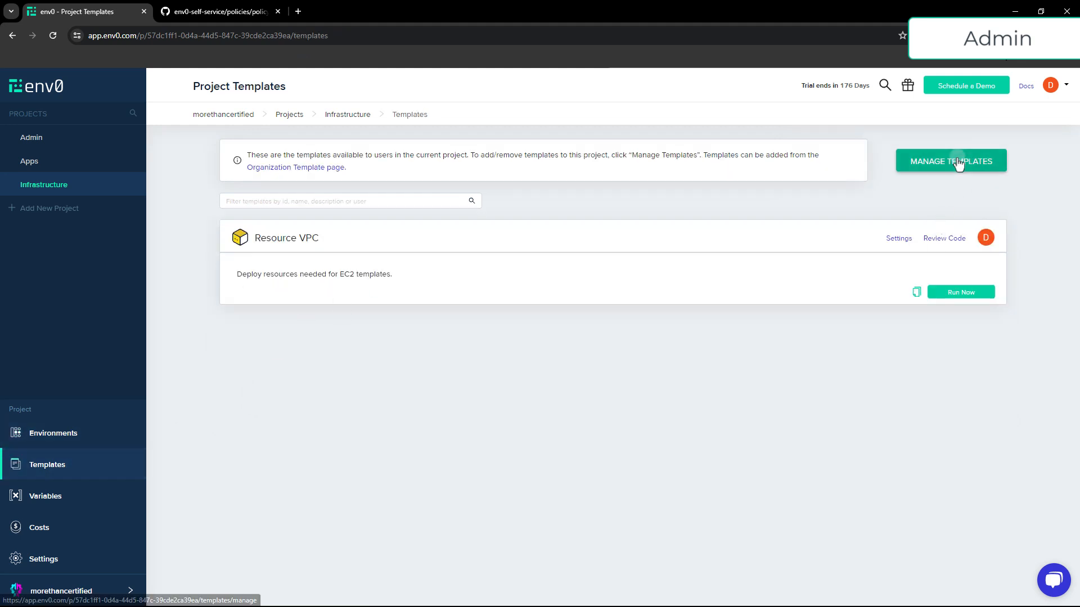
pyautogui.click(958, 162)
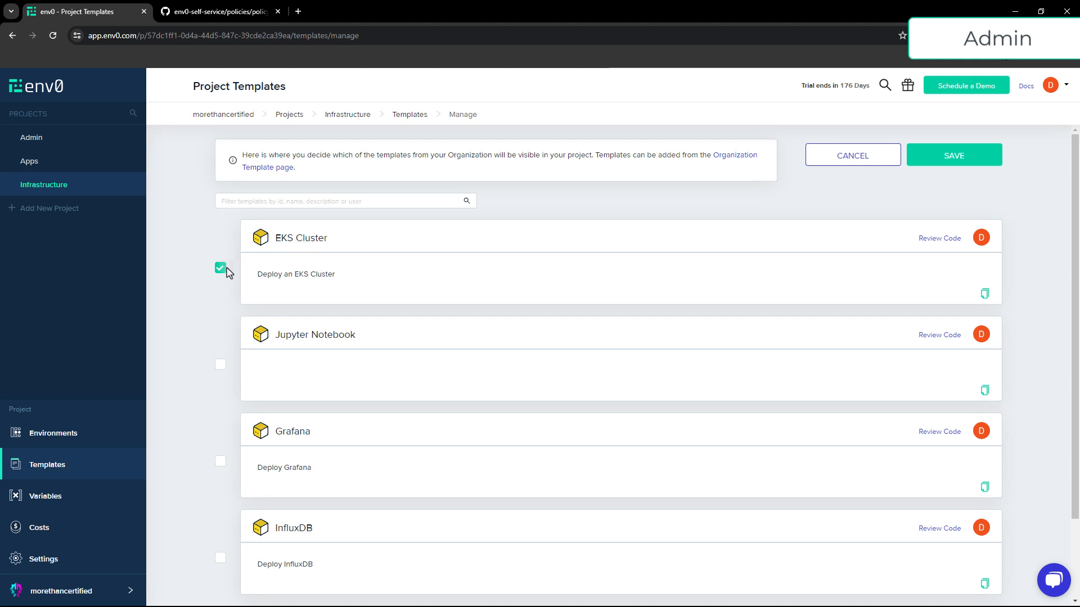
pyautogui.click(956, 165)
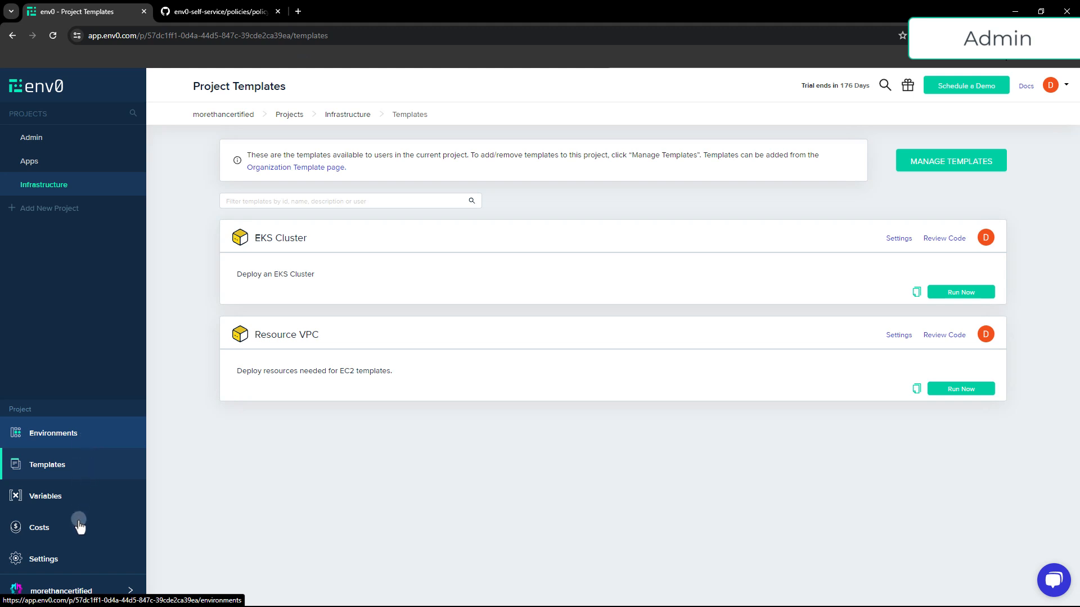
# Open the Infrastructure project's settings and review which users and teams have access with which roles
pyautogui.click(75, 565)
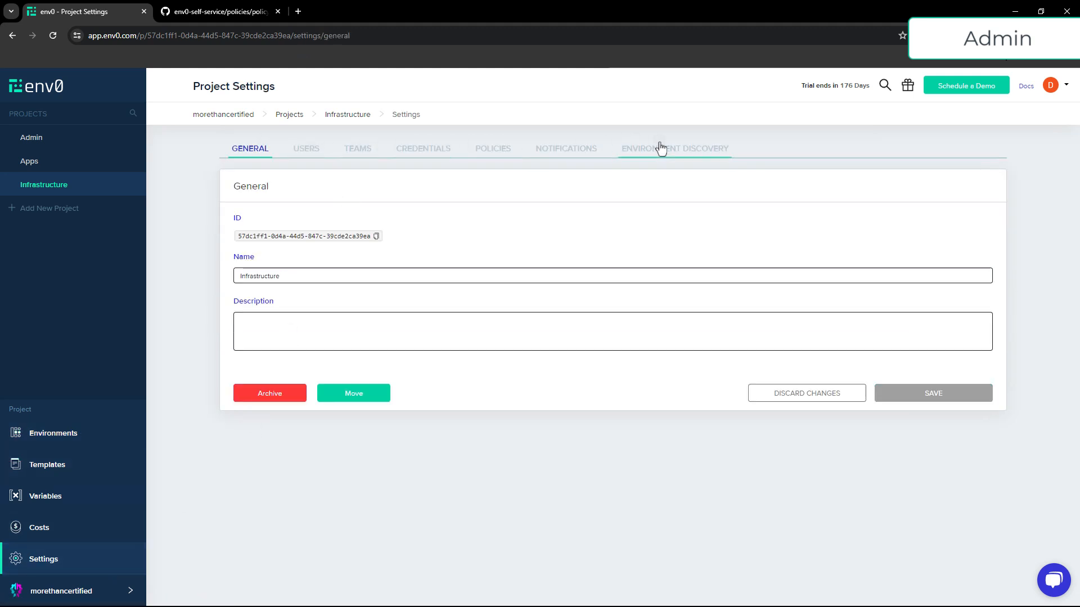
pyautogui.click(316, 154)
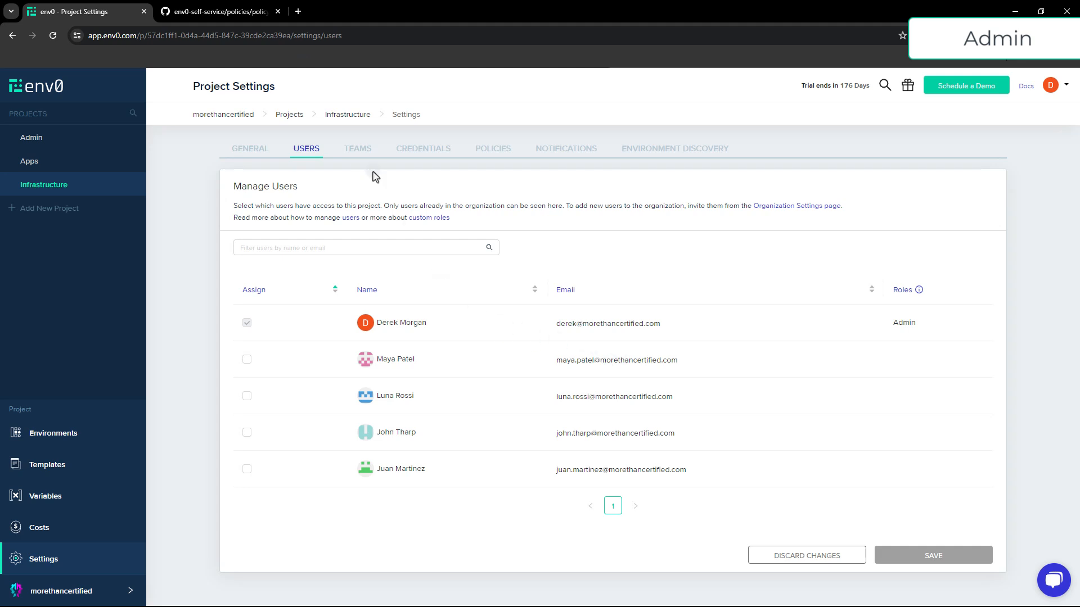
pyautogui.click(358, 150)
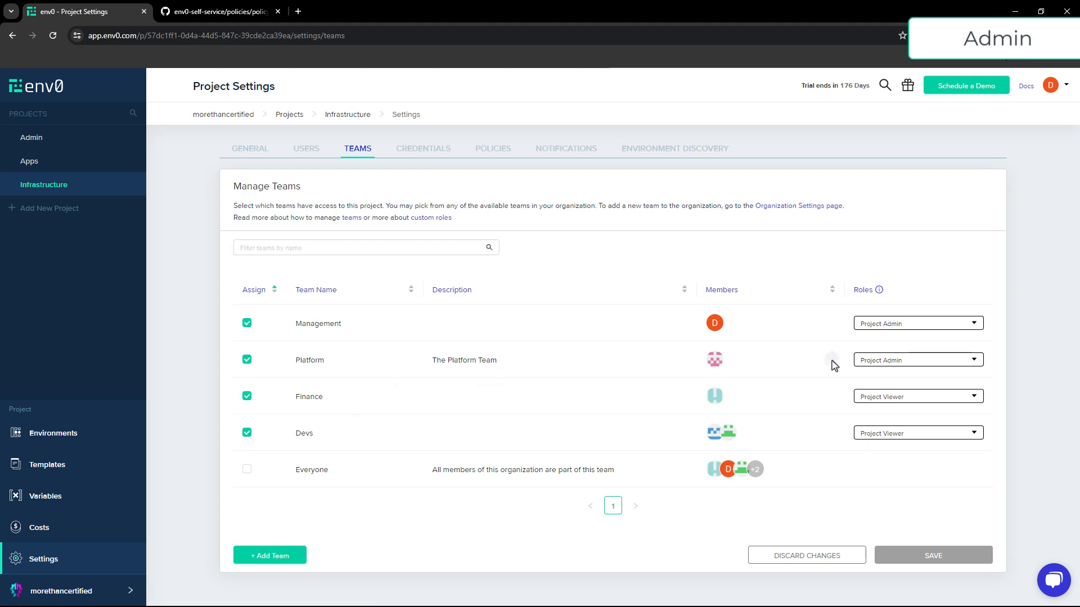
pyautogui.click(309, 153)
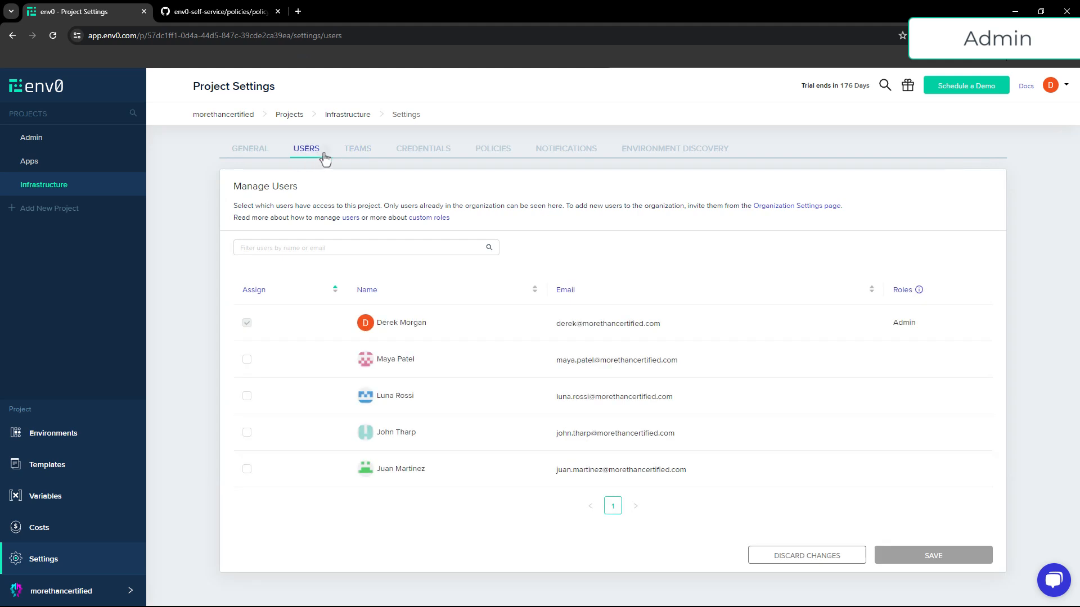
pyautogui.click(360, 160)
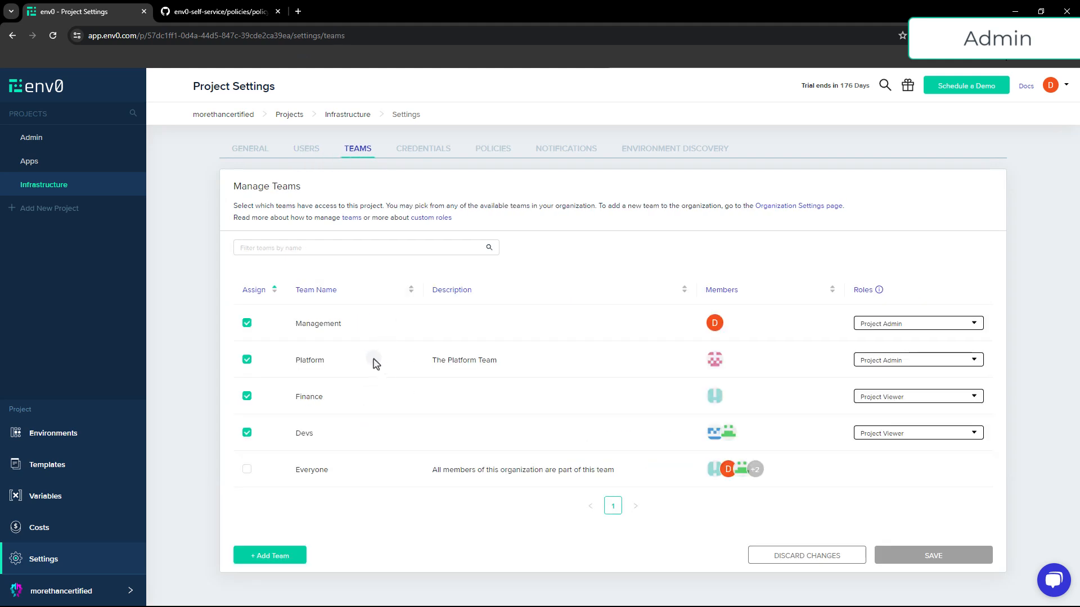
# Review the Infrastructure project's policies, including TTL, deployment, remote state and drift detection settings
pyautogui.click(490, 149)
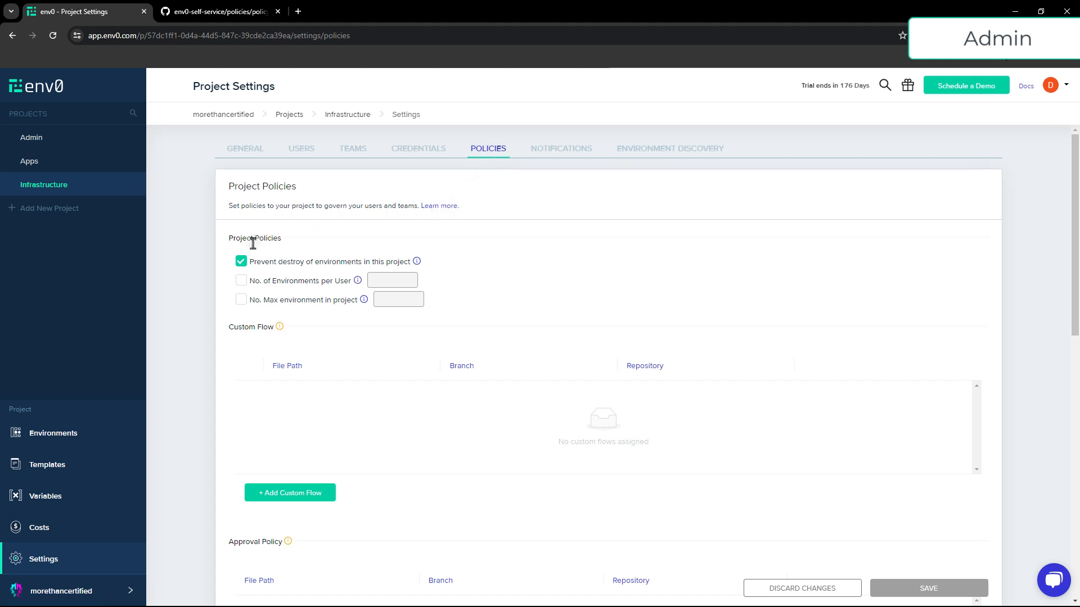
pyautogui.scroll(-1, 242, 264)
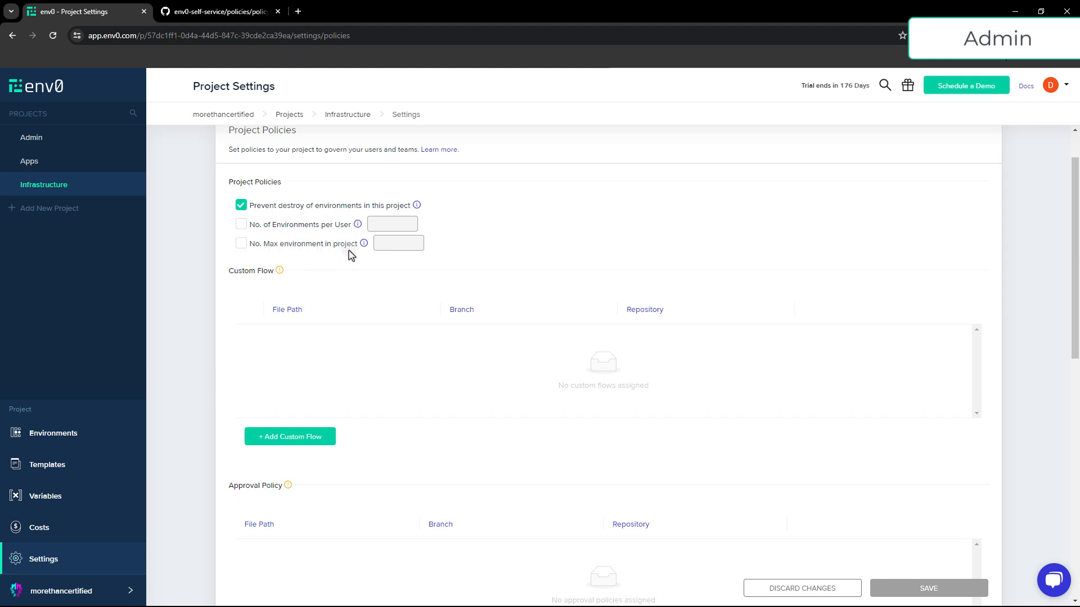
pyautogui.scroll(-2, 326, 259)
pyautogui.scroll(-3, 278, 249)
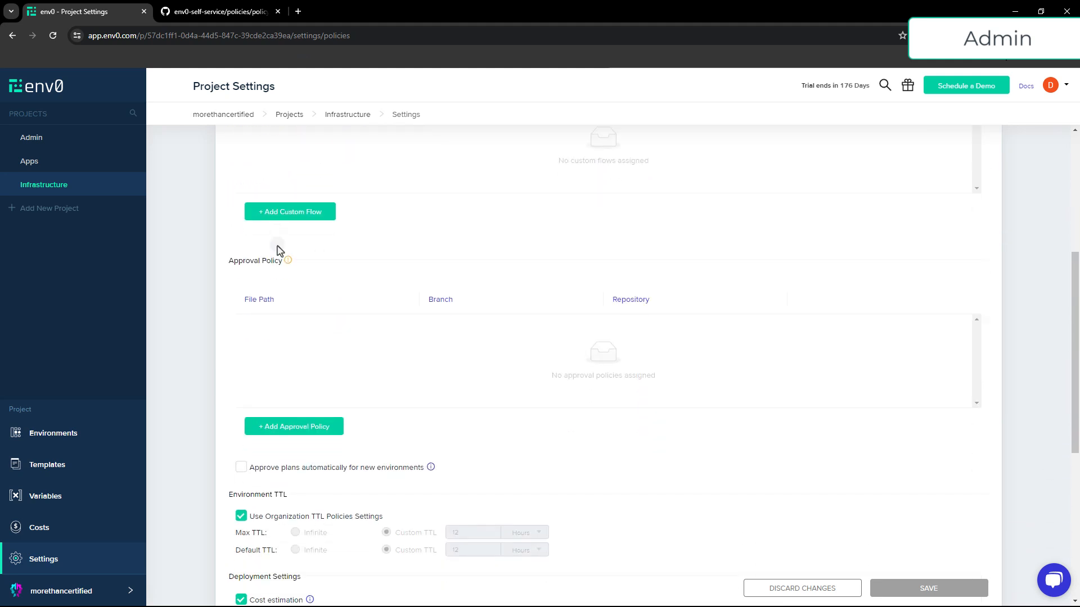
pyautogui.scroll(-1, 280, 251)
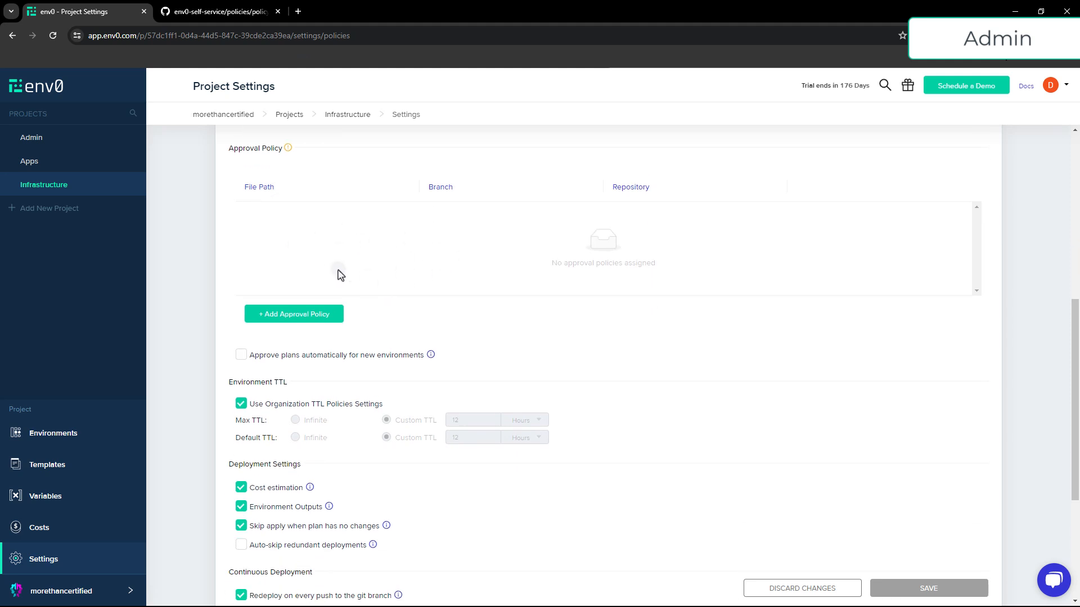
pyautogui.scroll(-2, 334, 250)
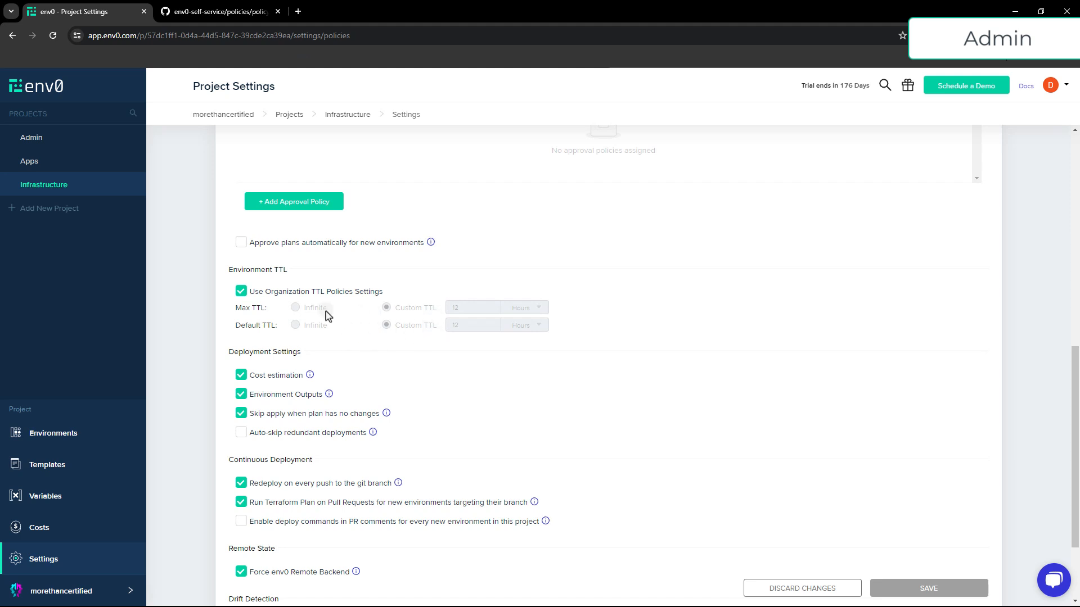
pyautogui.scroll(-2, 327, 316)
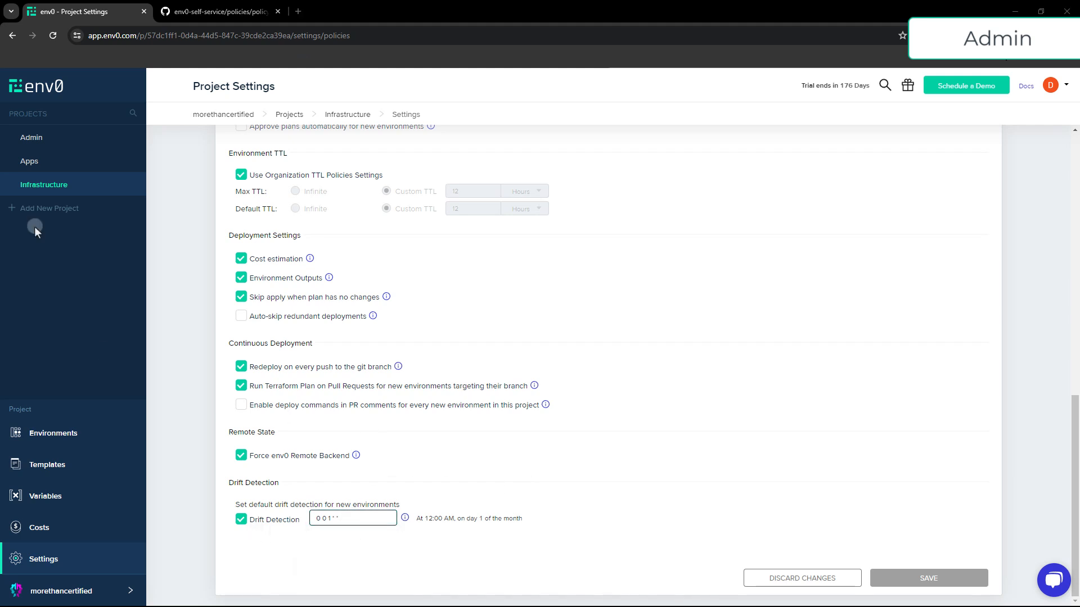
# Open the Apps project's settings and review its policies, including the assigned approval policy
pyautogui.click(48, 167)
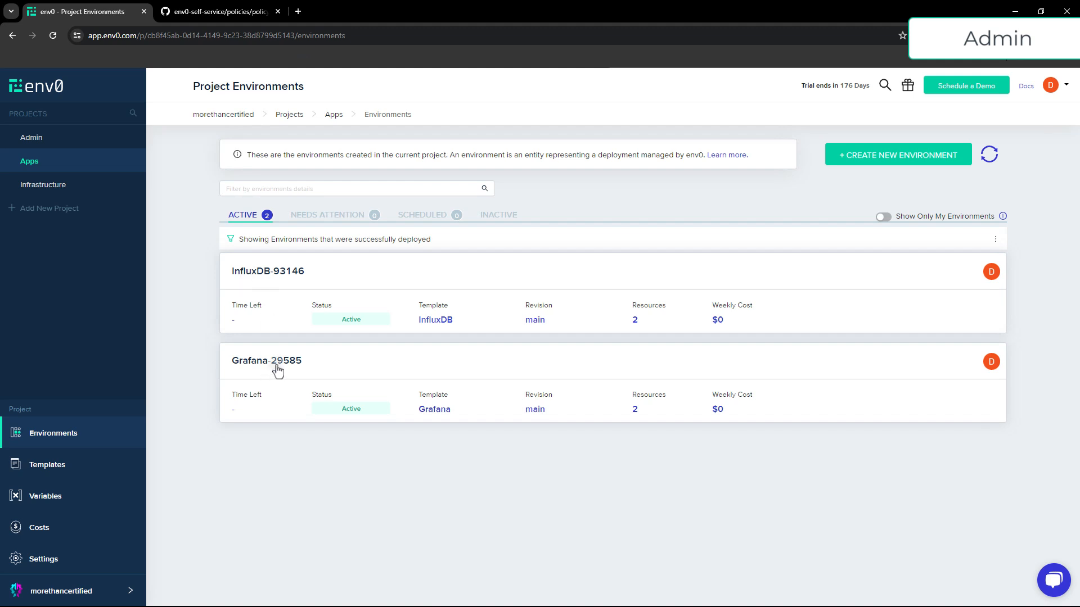
pyautogui.click(50, 560)
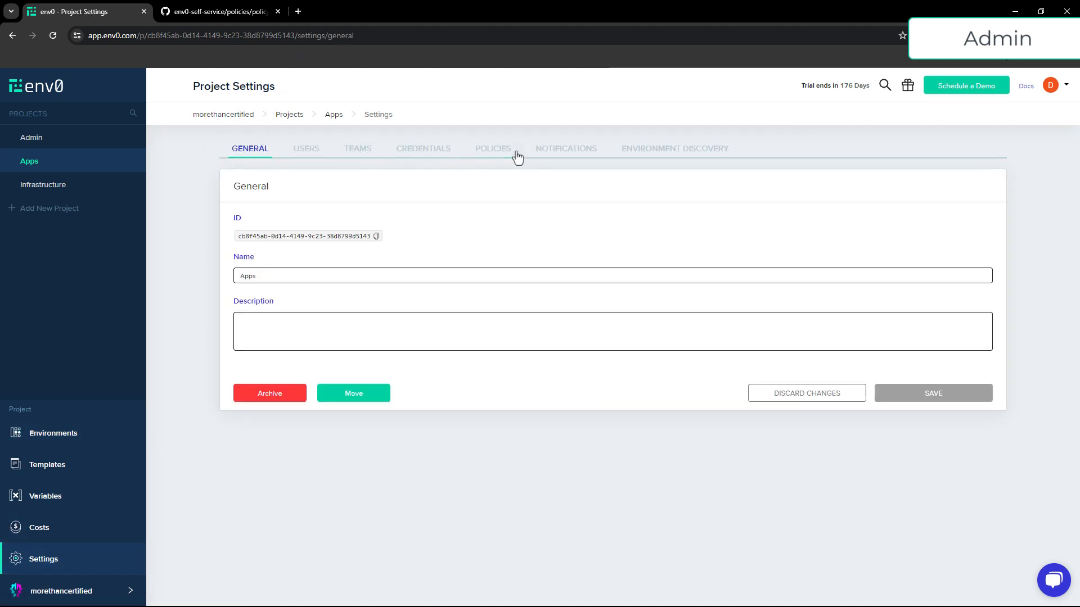
pyautogui.click(516, 155)
pyautogui.scroll(-5, 397, 285)
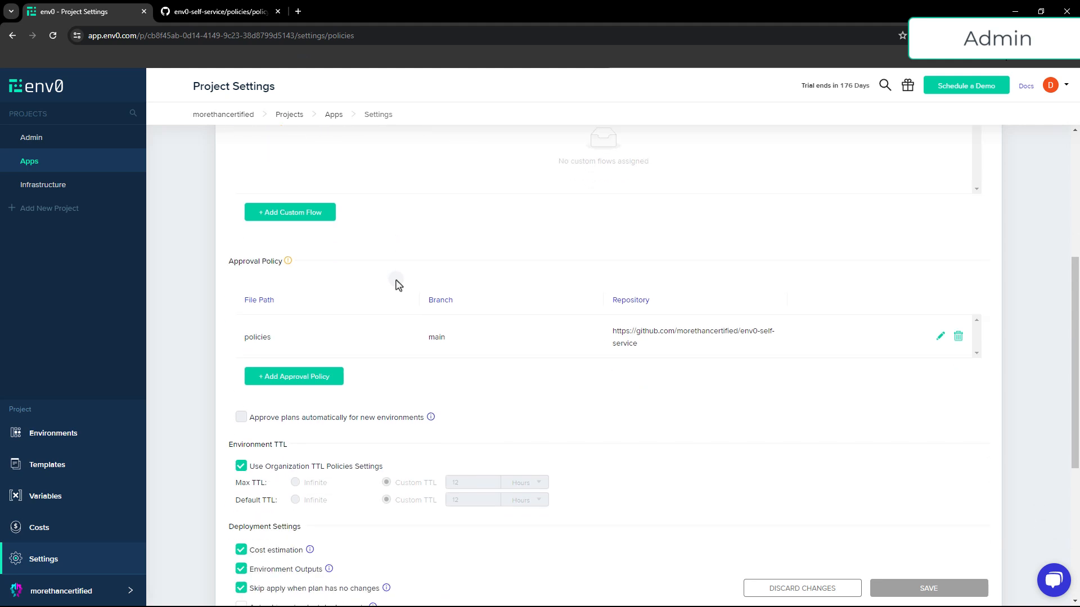
pyautogui.scroll(-1, 394, 286)
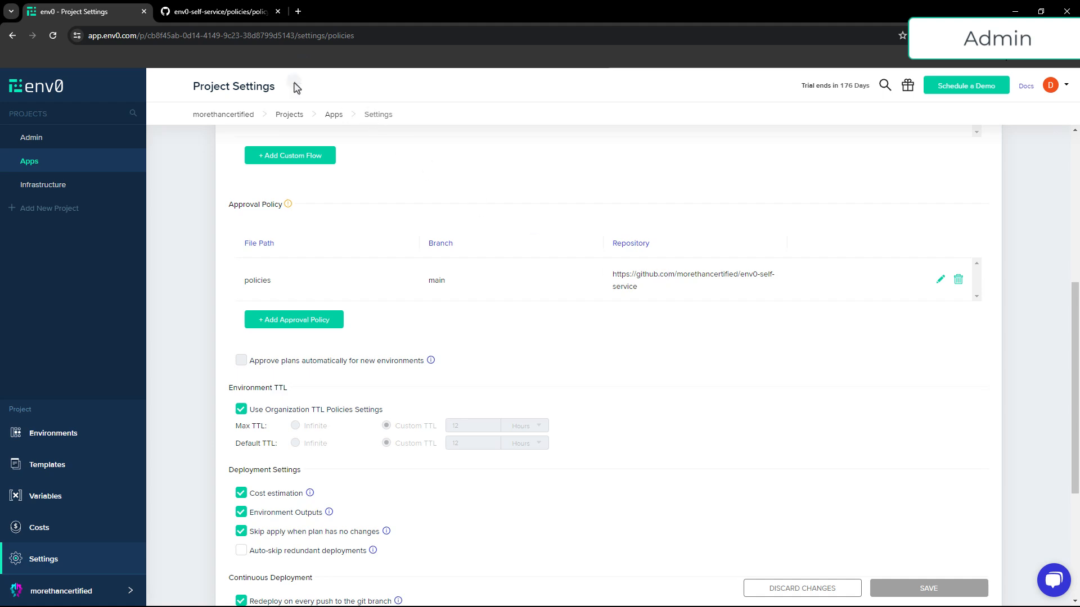
# Switch to the GitHub tab and read through the policy.rego approval policy file
pyautogui.click(206, 12)
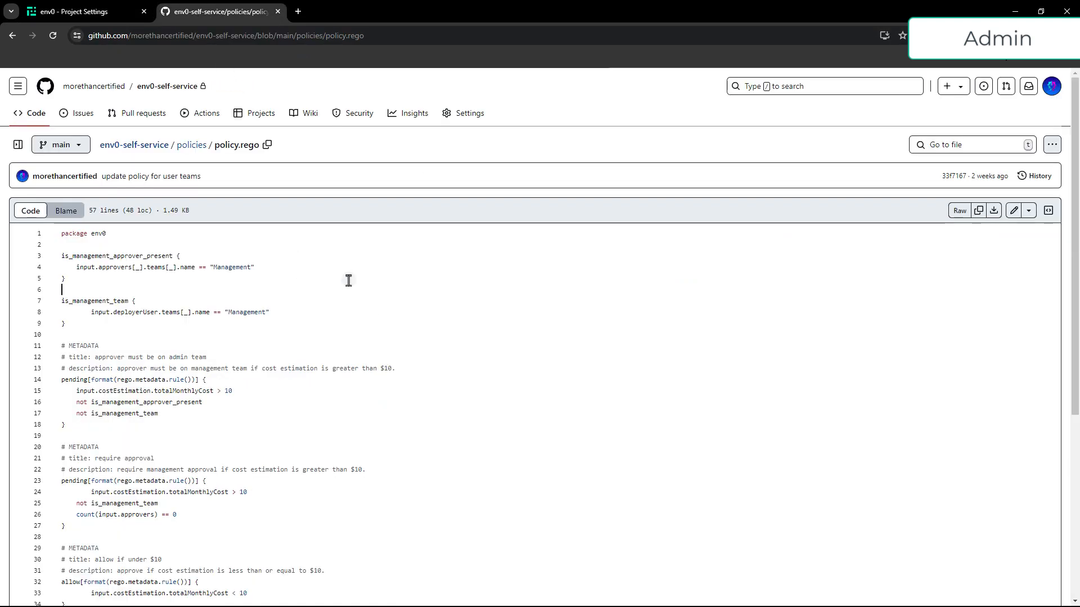
pyautogui.scroll(-2, 349, 280)
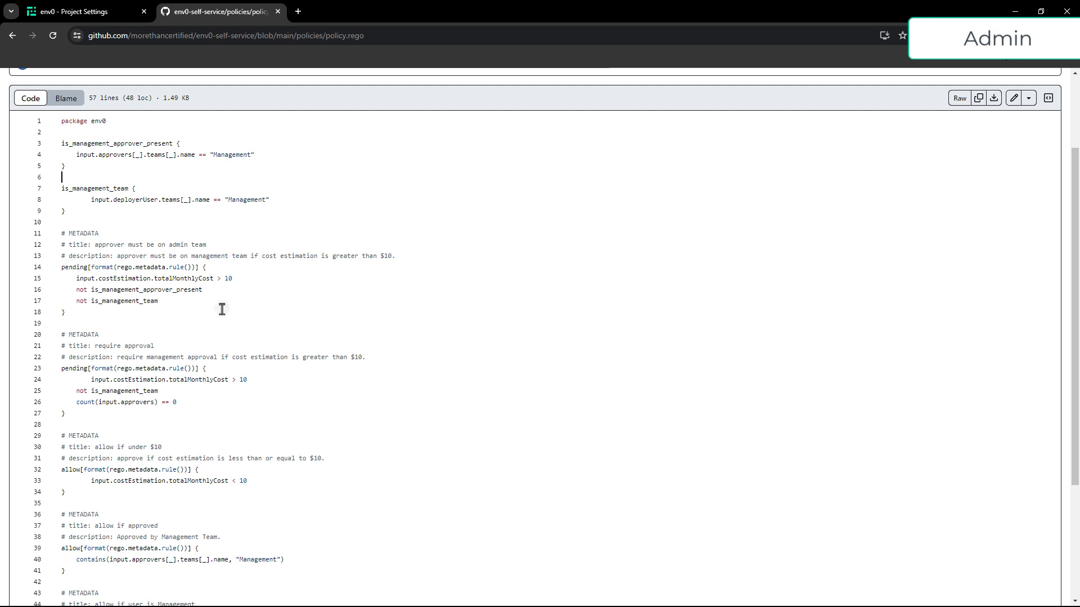
pyautogui.scroll(-2, 222, 309)
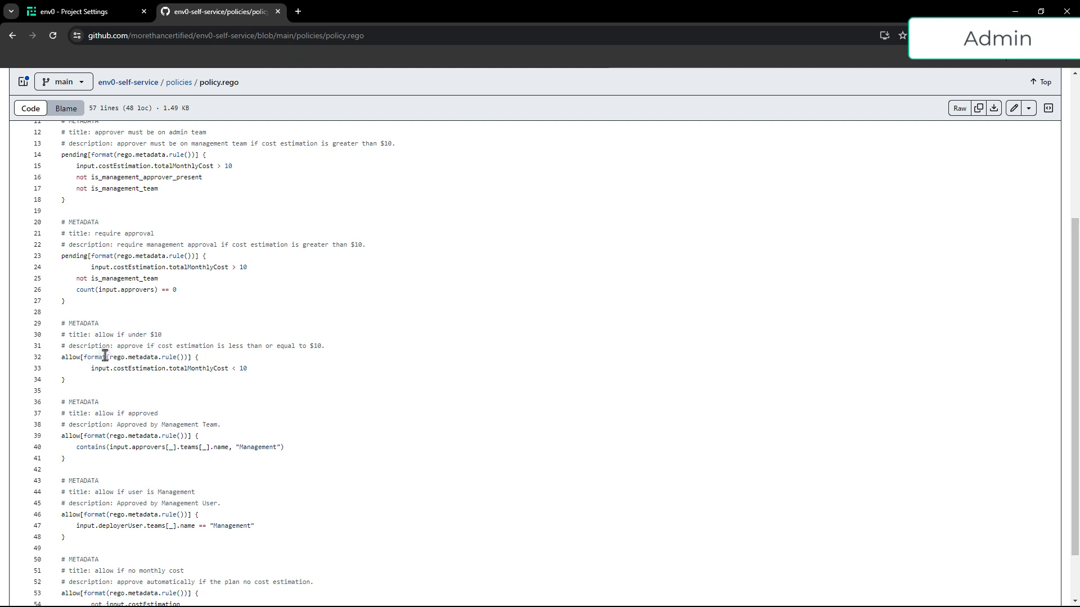
pyautogui.scroll(-2, 105, 357)
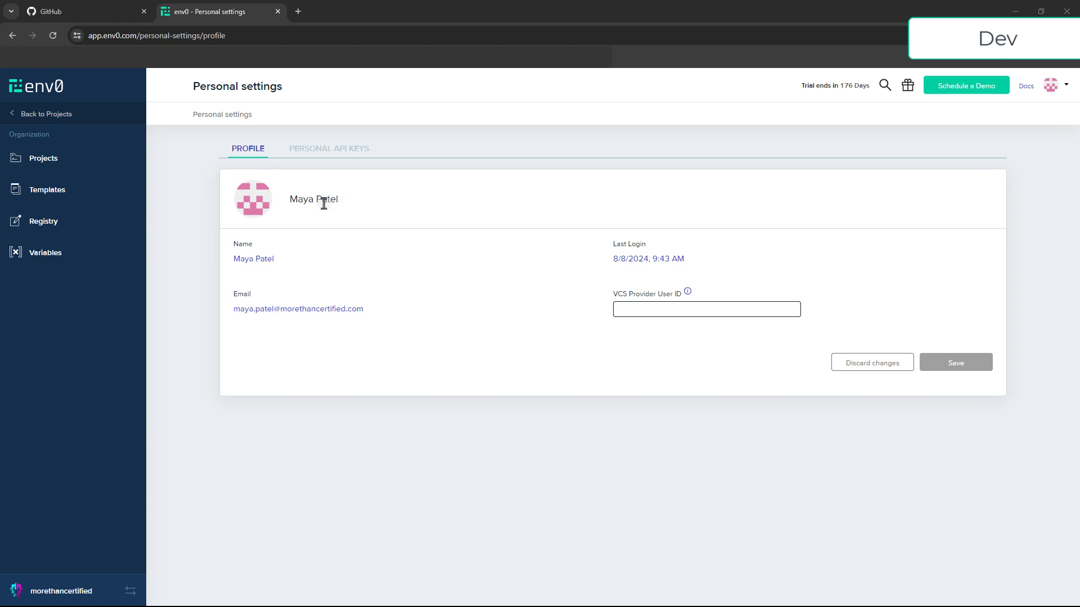
# Go to the Apps project and start creating a new environment from the Grafana template
pyautogui.click(66, 163)
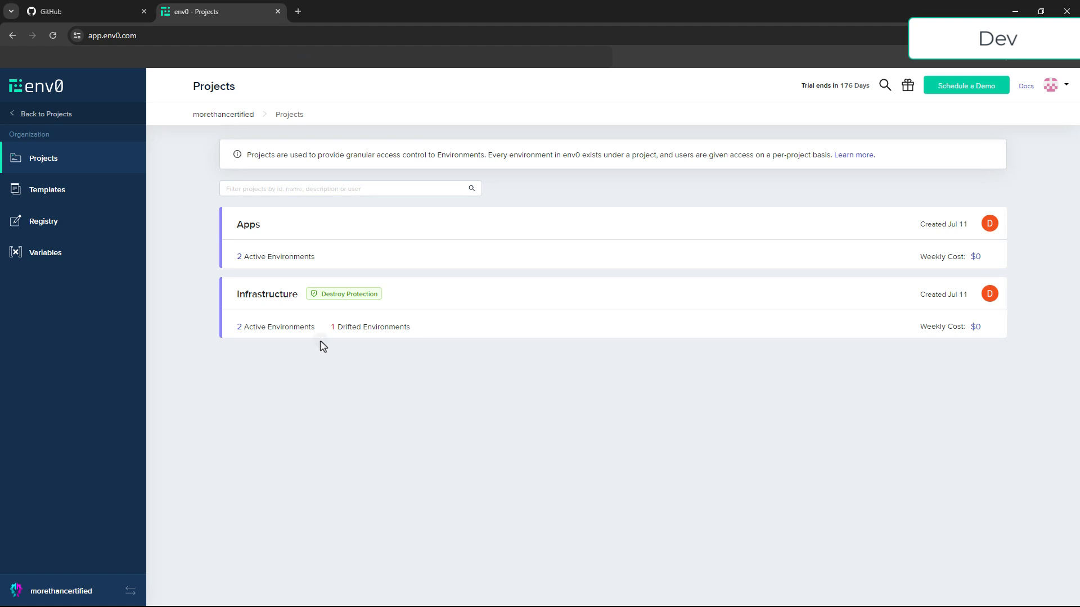
pyautogui.click(299, 233)
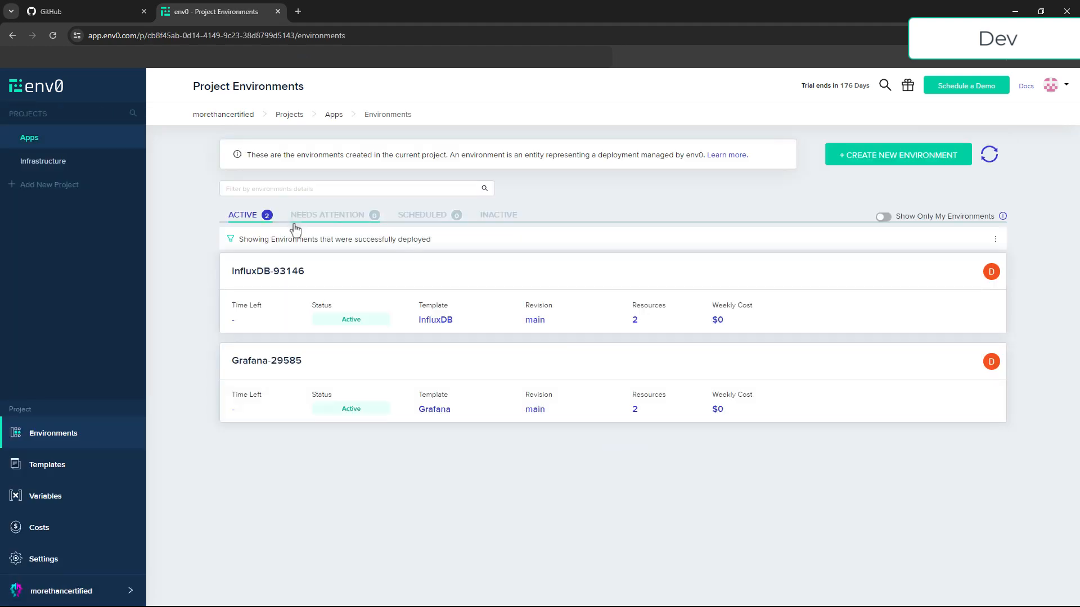
pyautogui.click(863, 159)
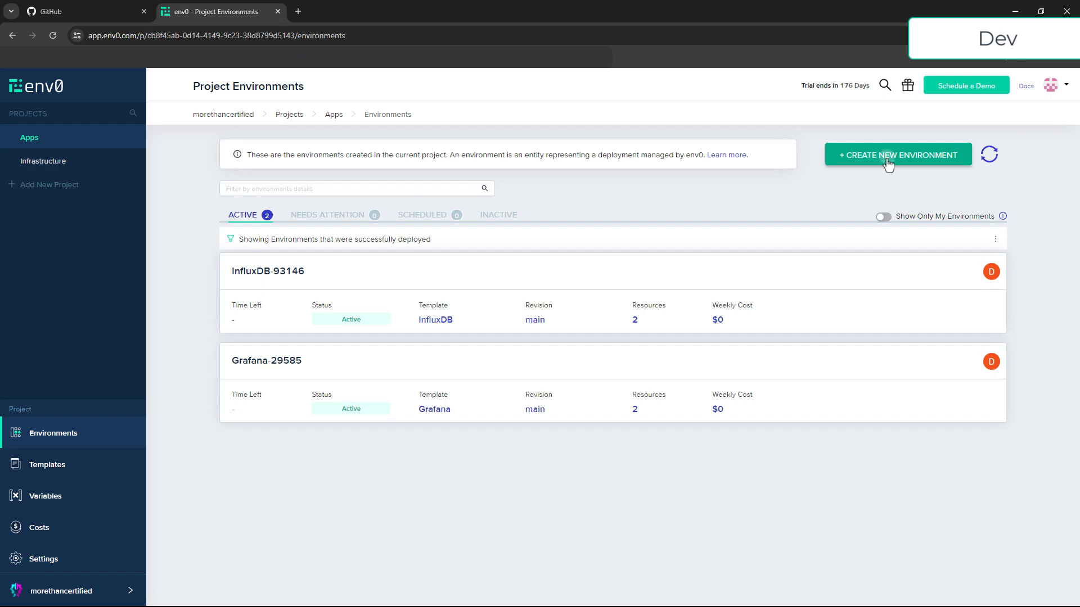
pyautogui.click(882, 163)
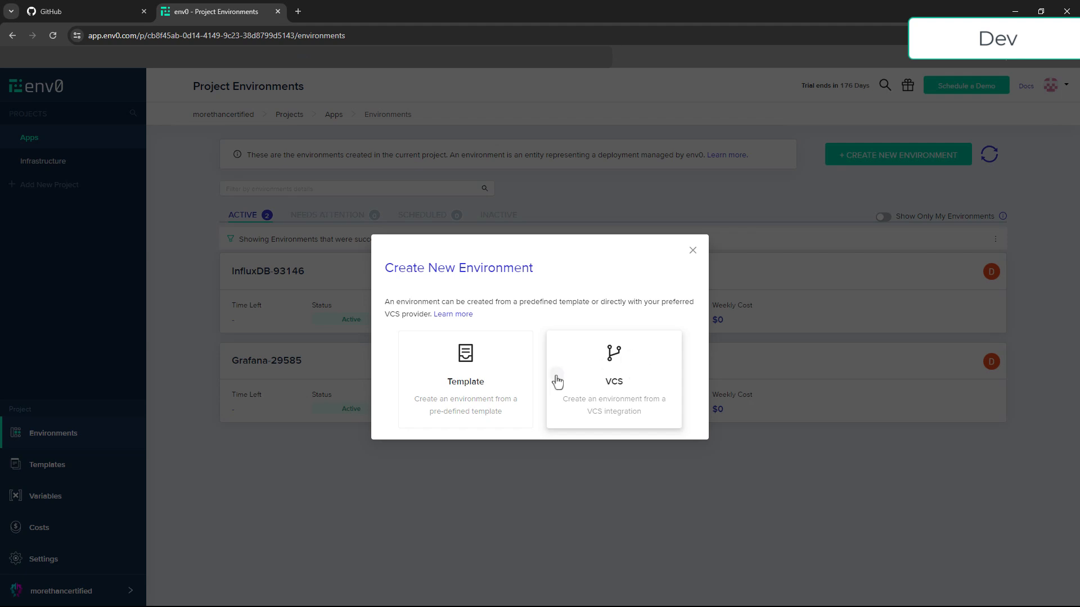
pyautogui.click(499, 384)
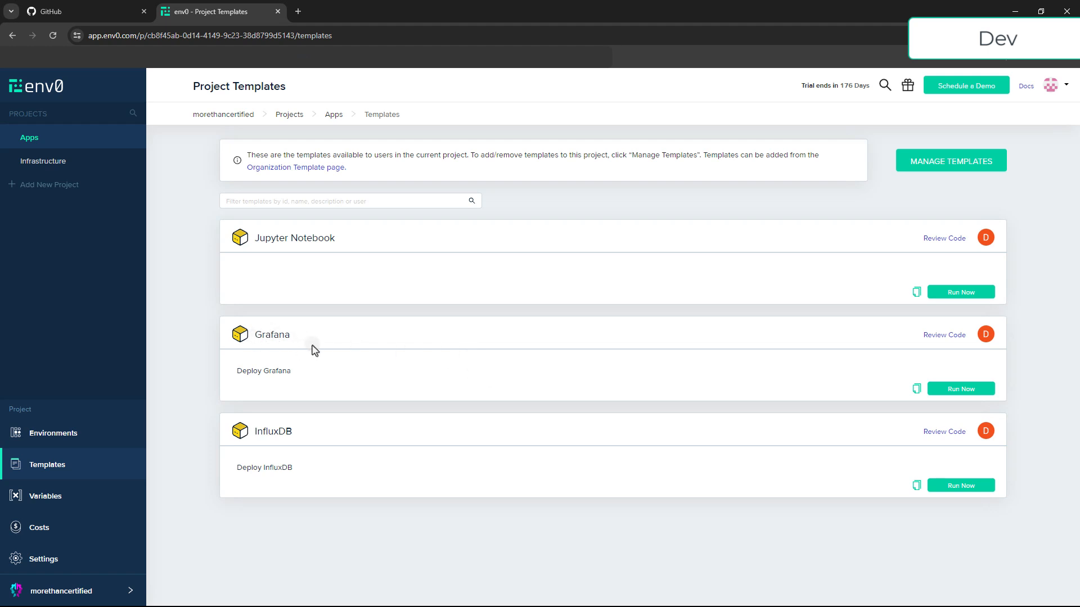
pyautogui.click(970, 392)
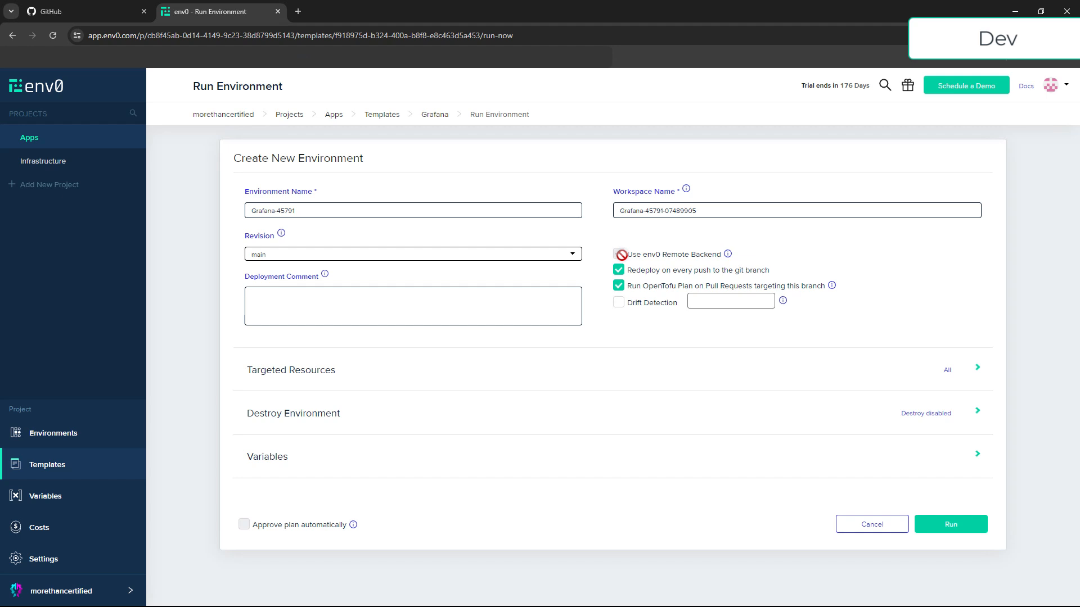
# Set the instance_type variable to t2.small and run the new Grafana environment
pyautogui.click(976, 456)
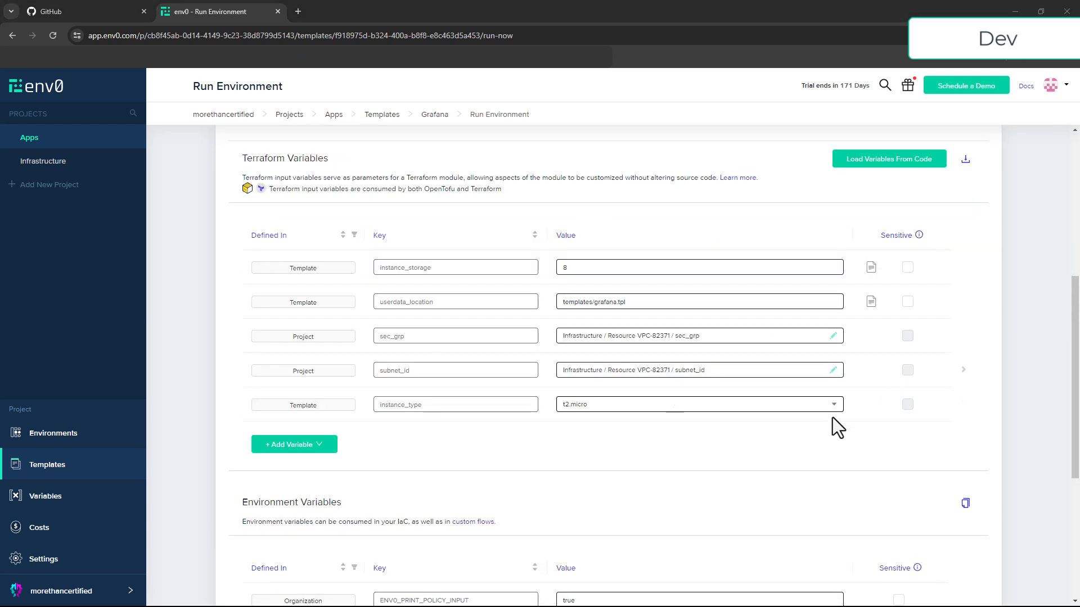
pyautogui.click(827, 408)
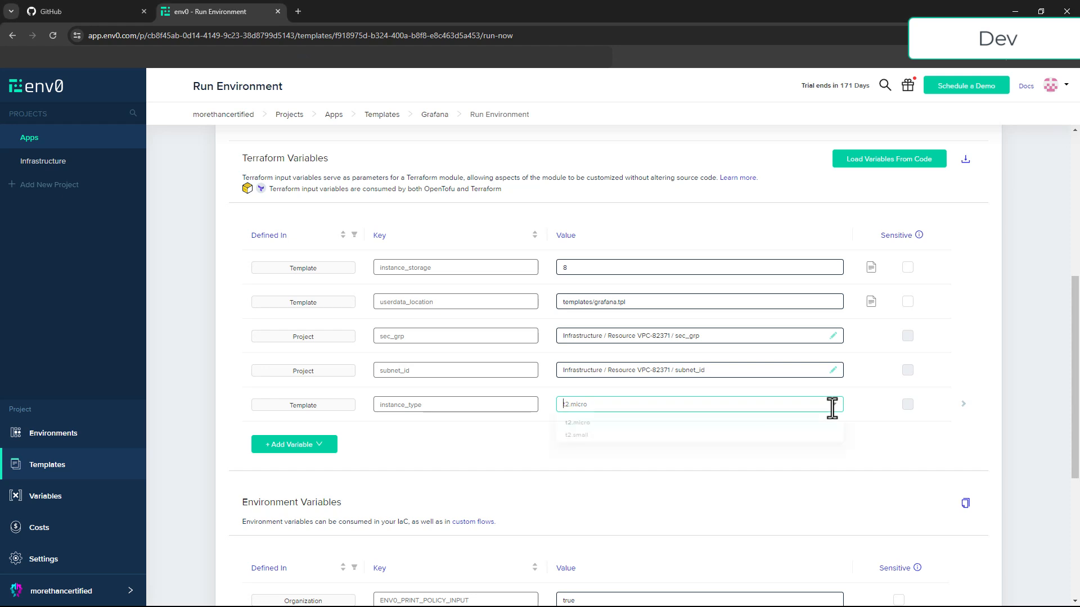
pyautogui.click(576, 438)
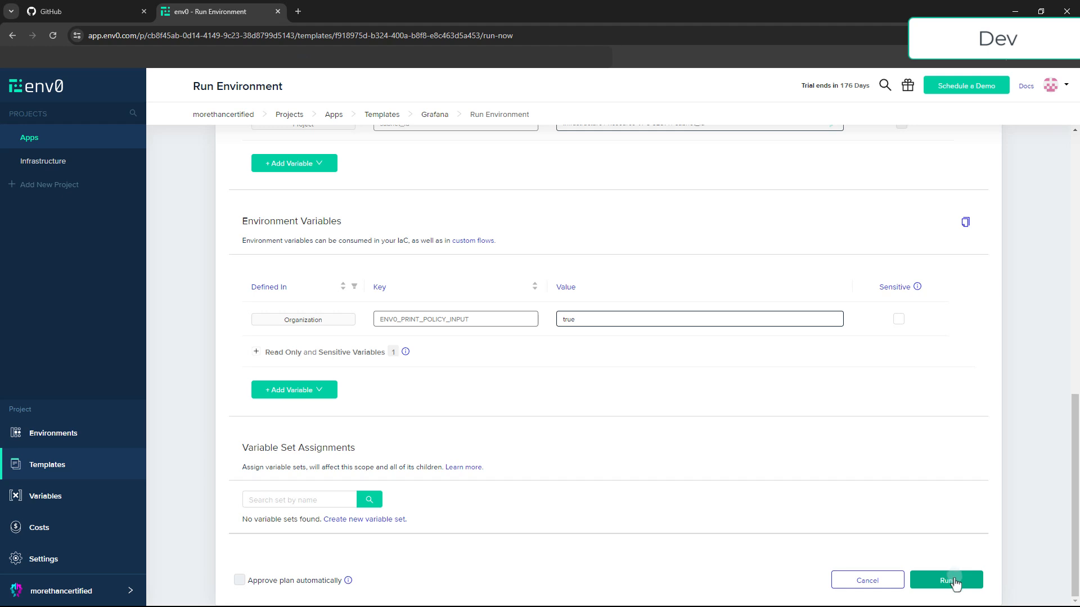
pyautogui.click(955, 583)
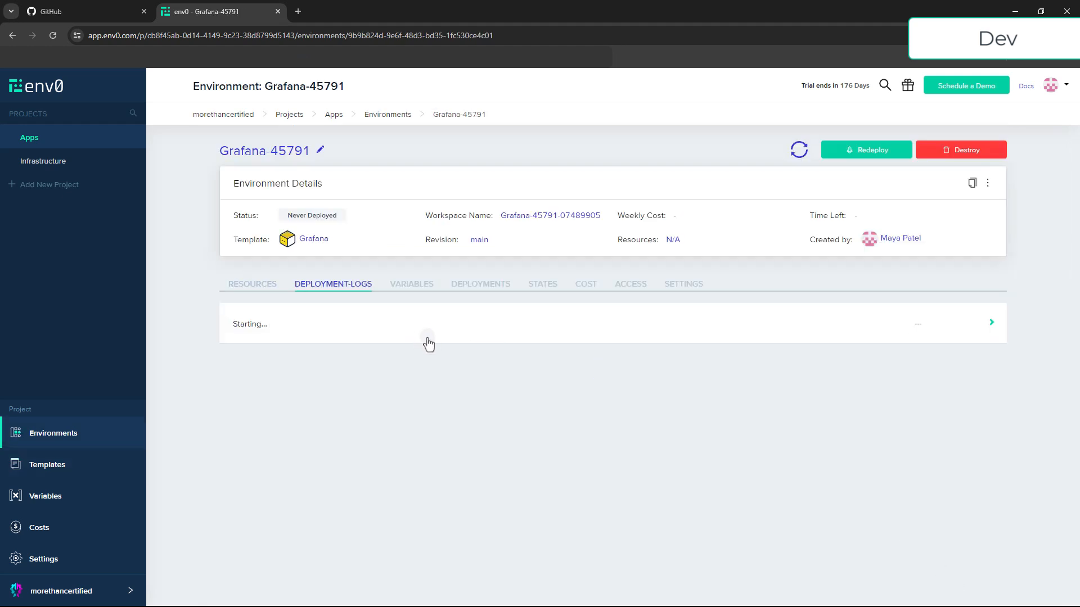
# Review the deployment logs, including the cost estimation and the approval policy output
pyautogui.scroll(2, 1027, 338)
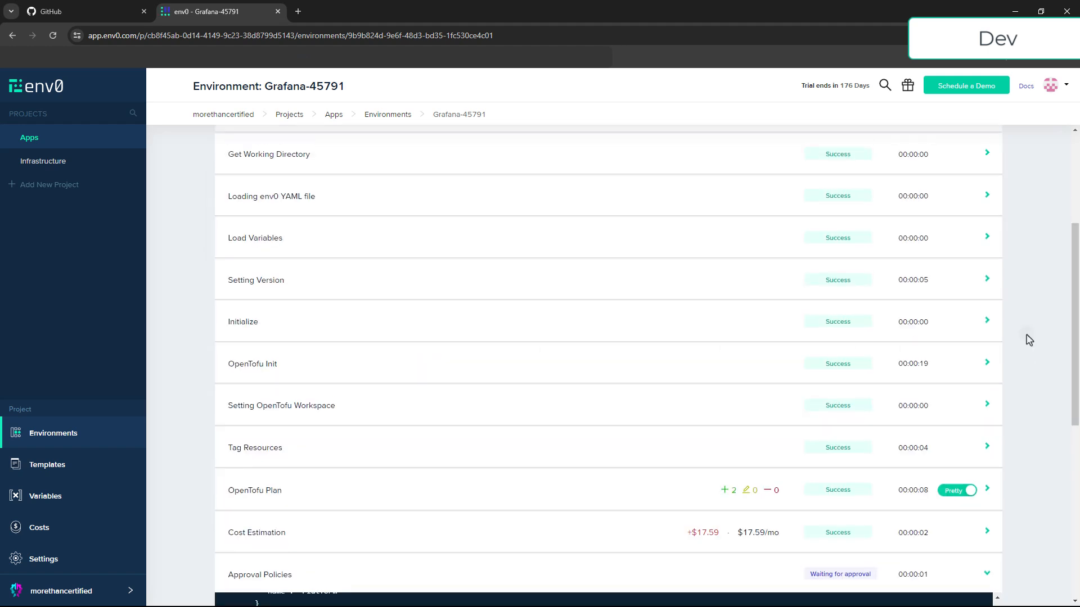
pyautogui.scroll(-5, 995, 289)
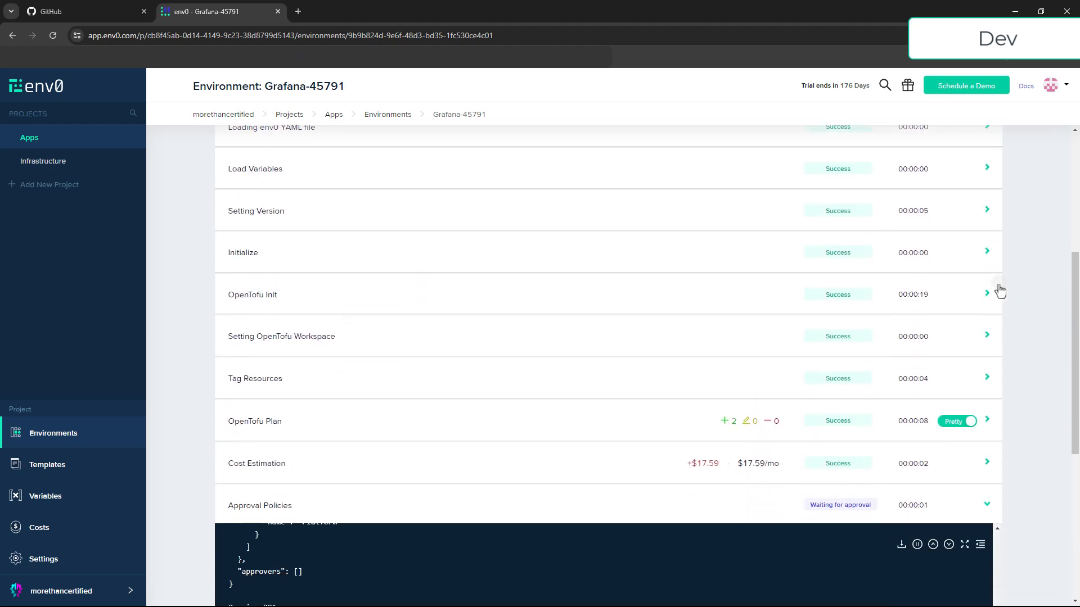
pyautogui.scroll(-2, 1025, 291)
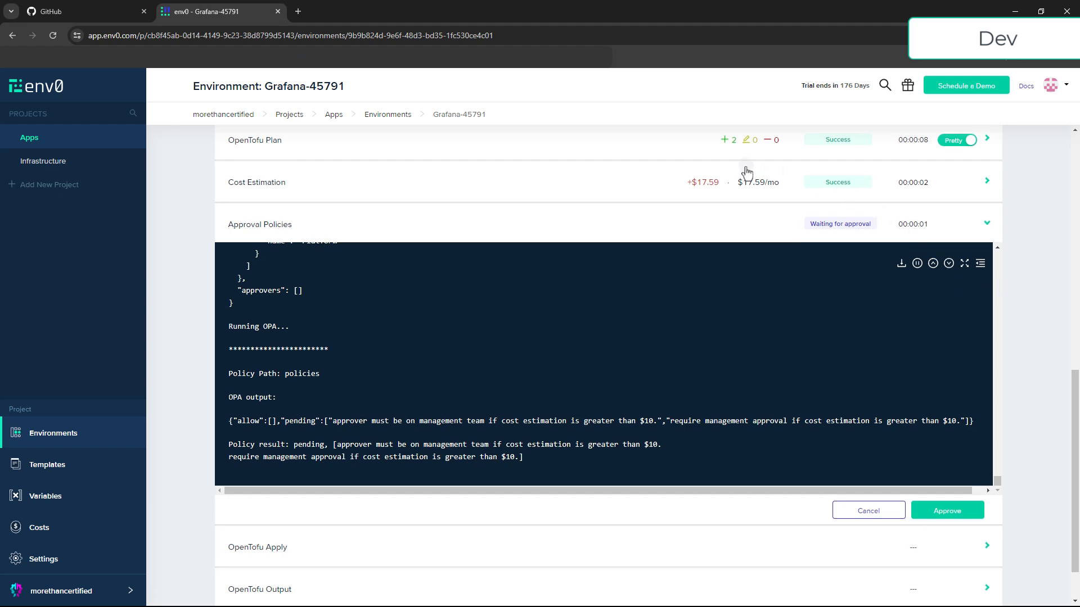
pyautogui.moveTo(750, 192)
pyautogui.scroll(-1, 1011, 253)
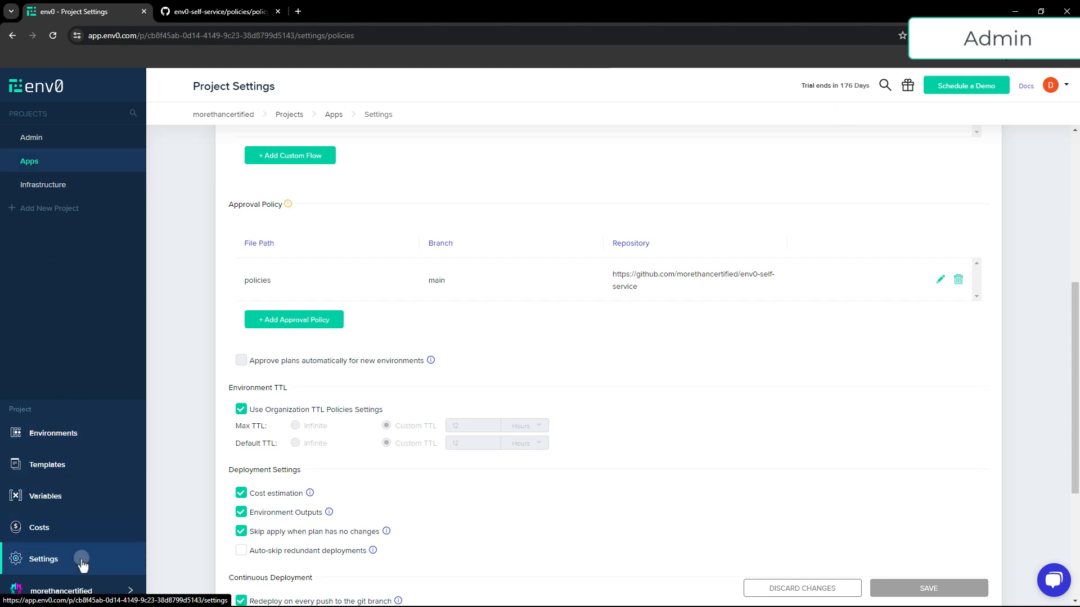
# As admin, approve the Grafana-45791 environment with a bulk operation from the organization dashboard
pyautogui.click(87, 592)
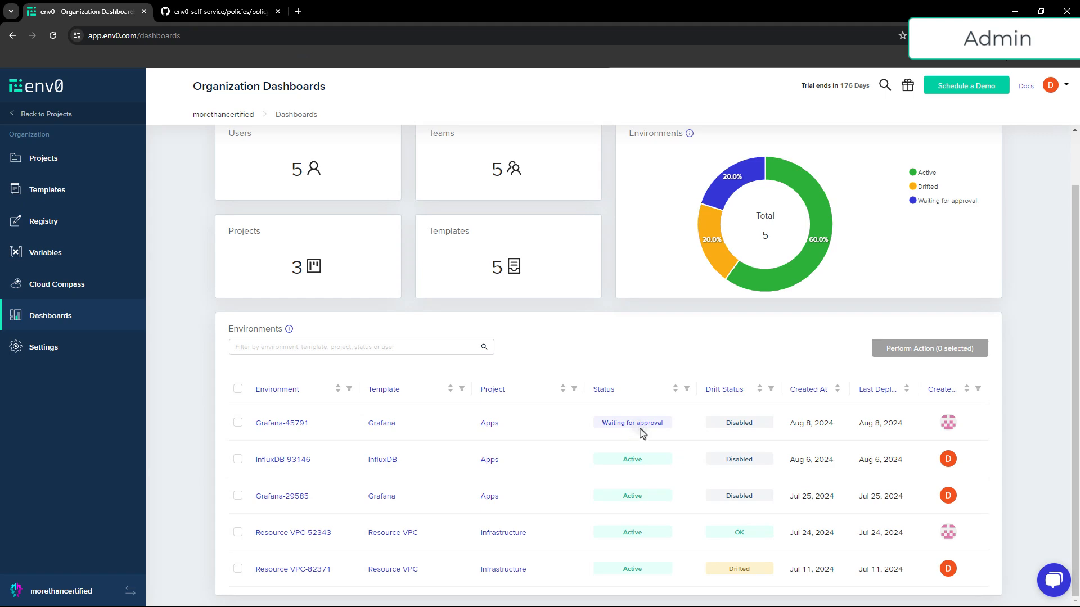
pyautogui.click(441, 436)
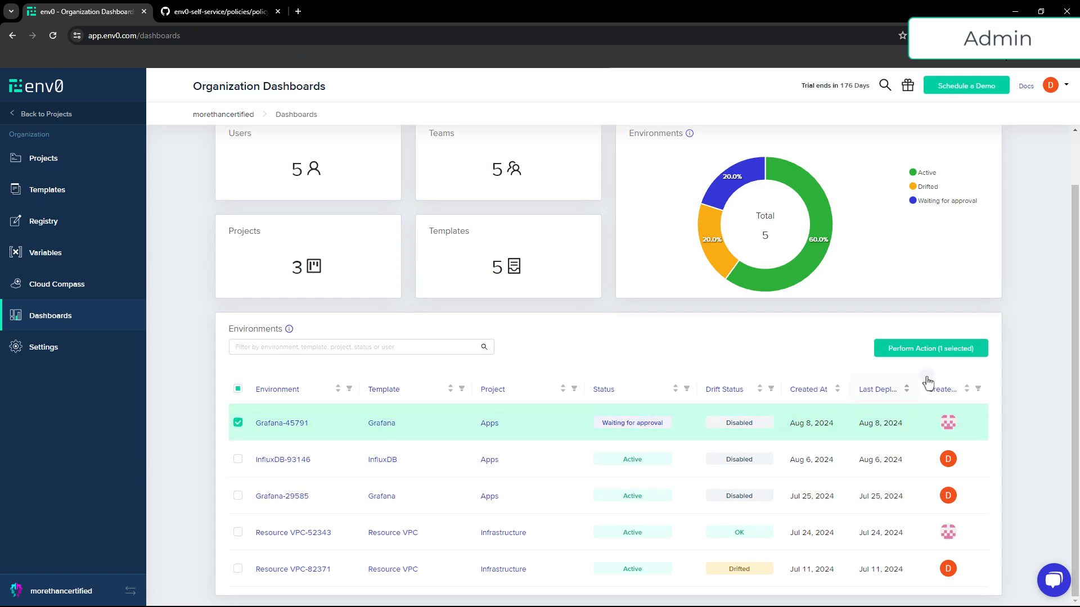
pyautogui.click(944, 350)
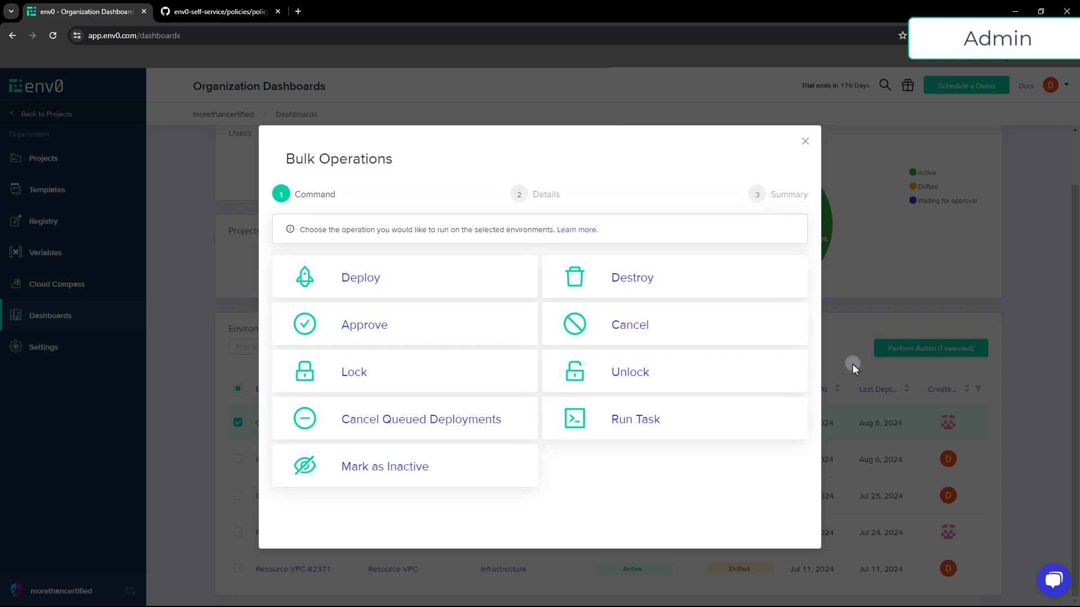
pyautogui.click(369, 338)
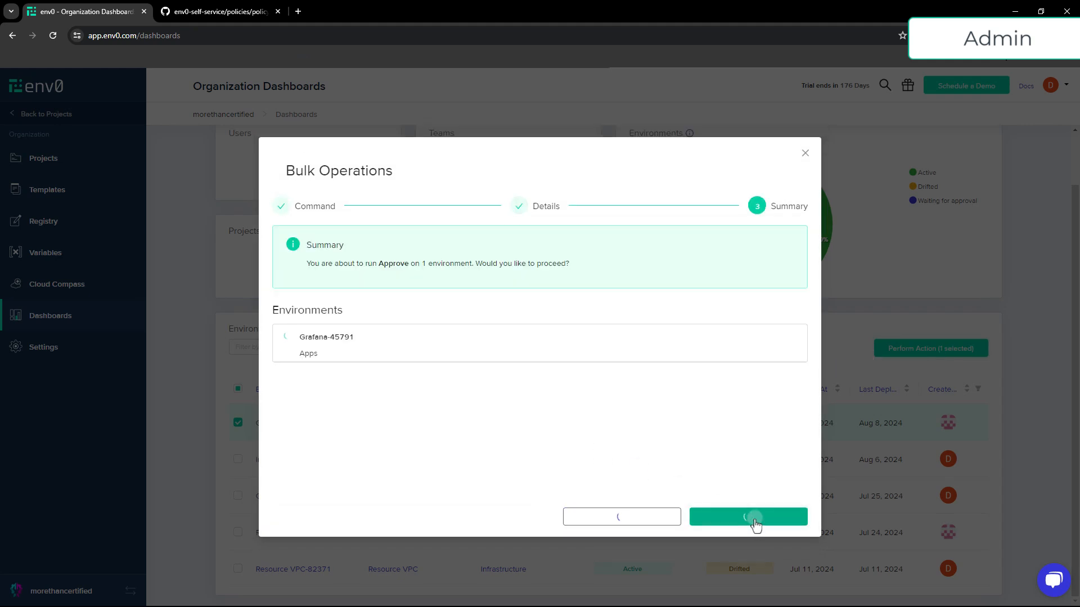
pyautogui.click(754, 520)
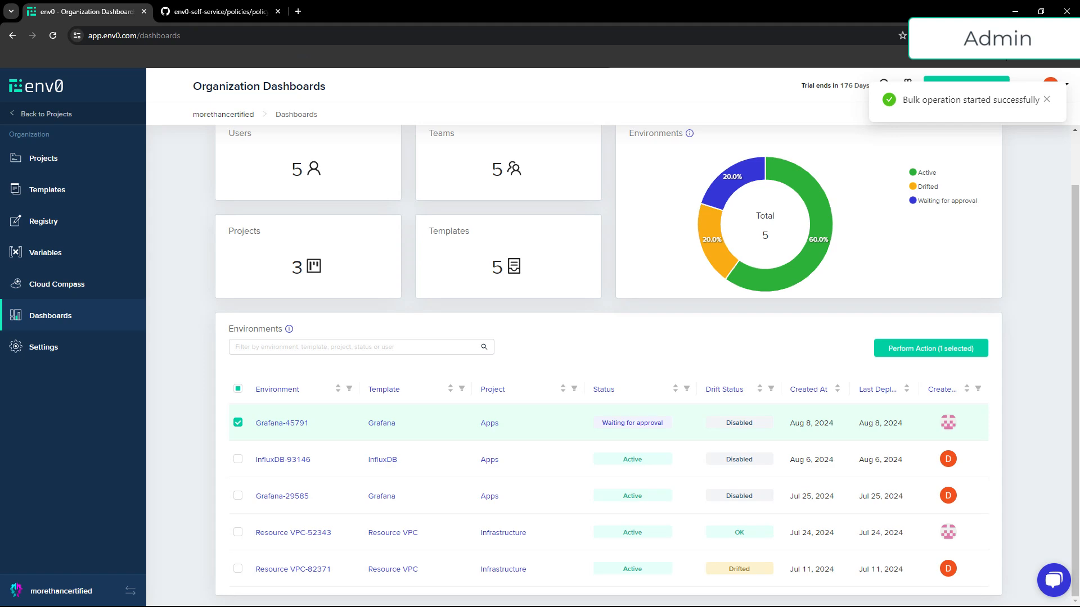
# Review the finished deployment logs and open the Grafana-45791 environment's details in the Apps project
pyautogui.moveTo(0, 172); pyautogui.dragTo(127, 174)
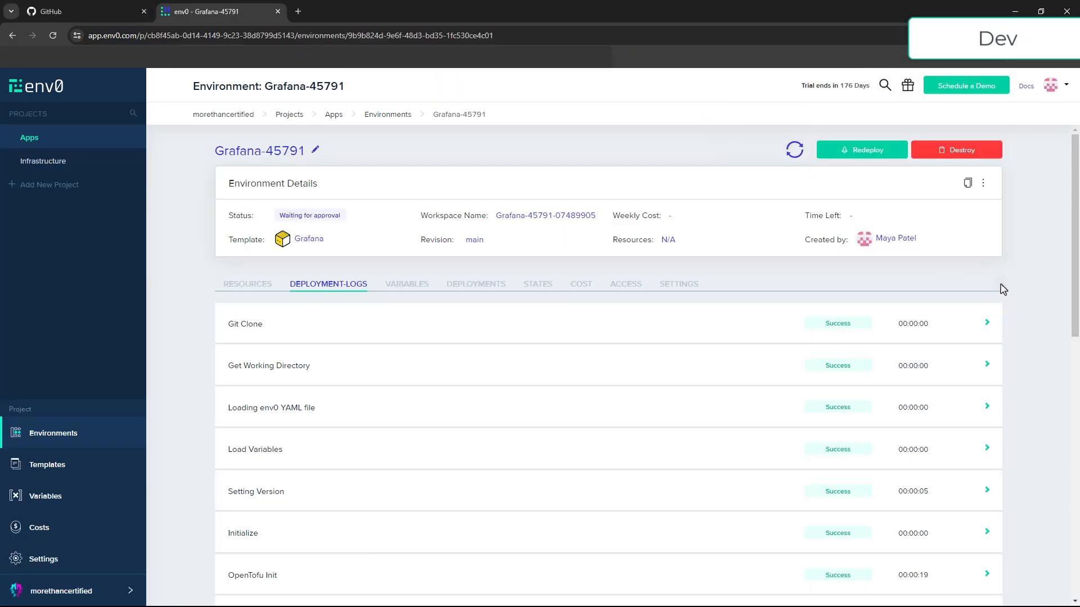
pyautogui.scroll(-9, 1003, 289)
pyautogui.scroll(-3, 1017, 294)
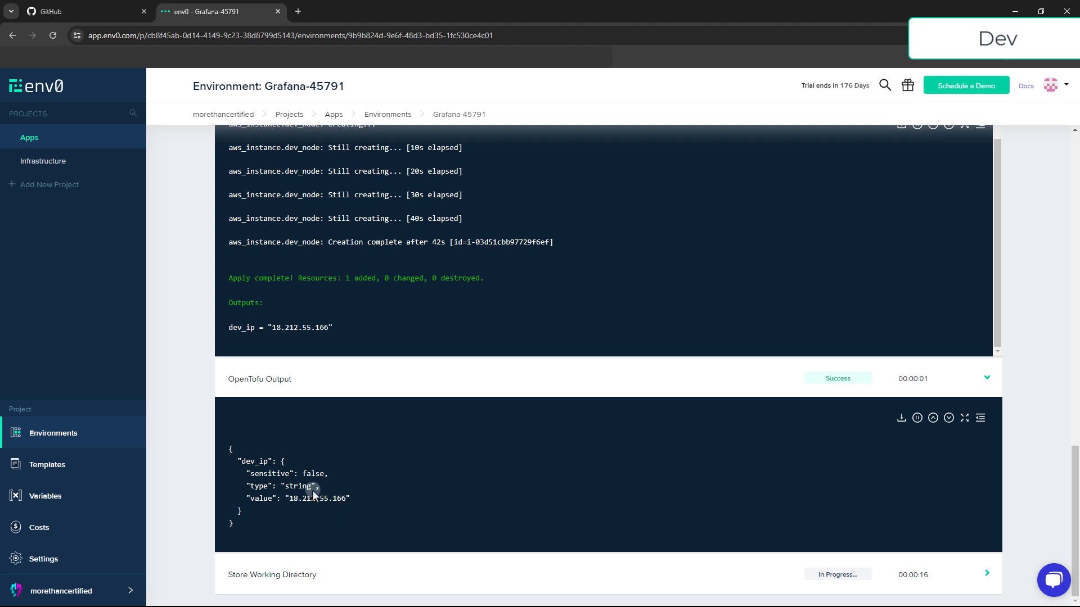
pyautogui.click(34, 140)
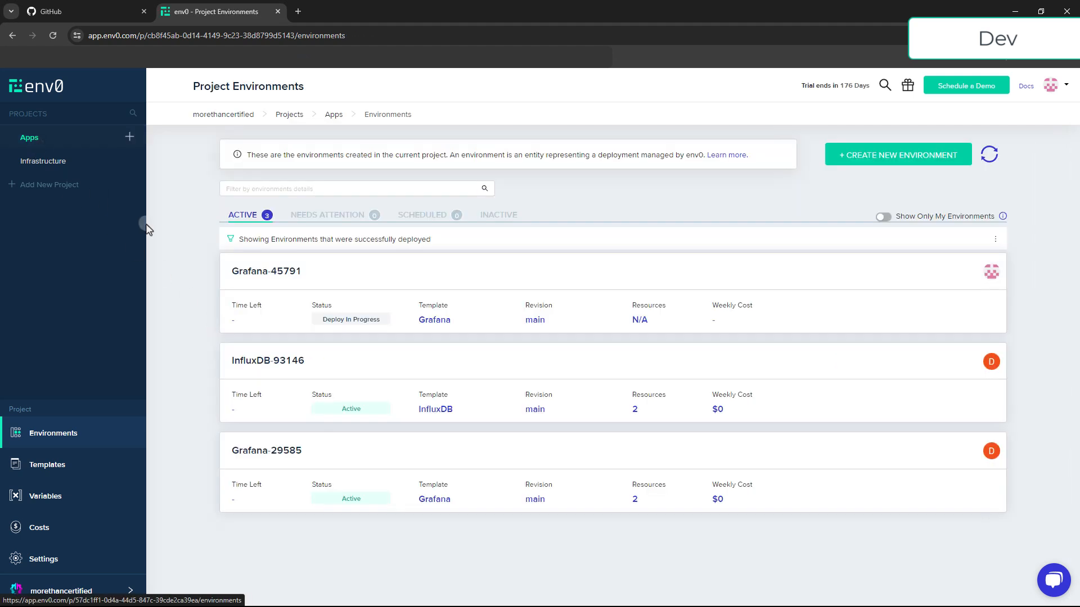
pyautogui.click(255, 277)
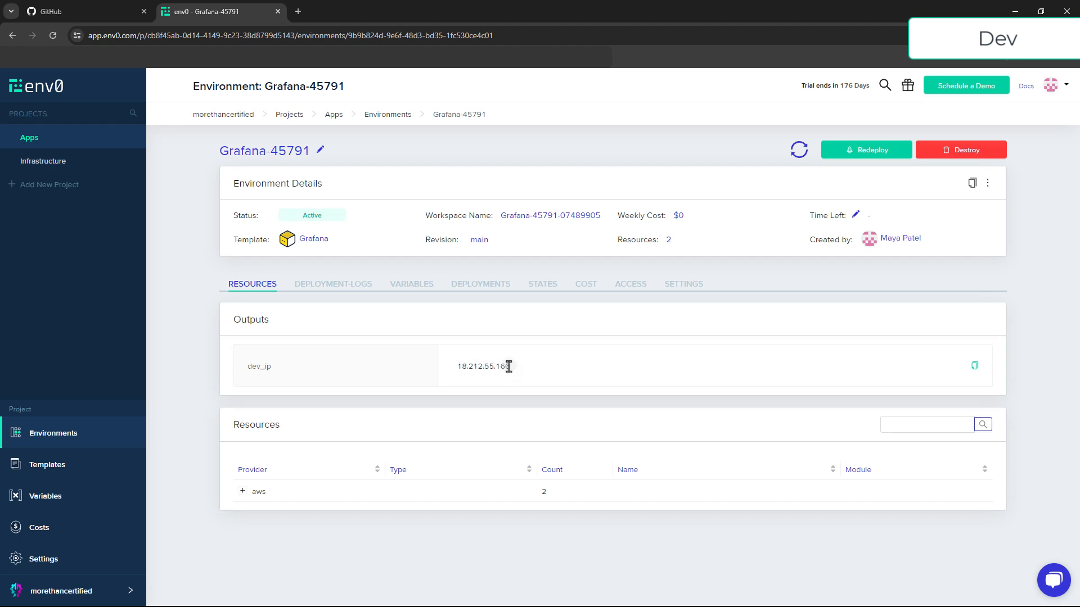
# Copy the dev_ip output 18.212.55.166 and open it in a new browser tab to reach Grafana
pyautogui.moveTo(509, 367); pyautogui.dragTo(457, 368)
pyautogui.hotkey('ctrl', 'c')
pyautogui.click(295, 13)
pyautogui.hotkey('ctrl', 'v')
pyautogui.press('Return')
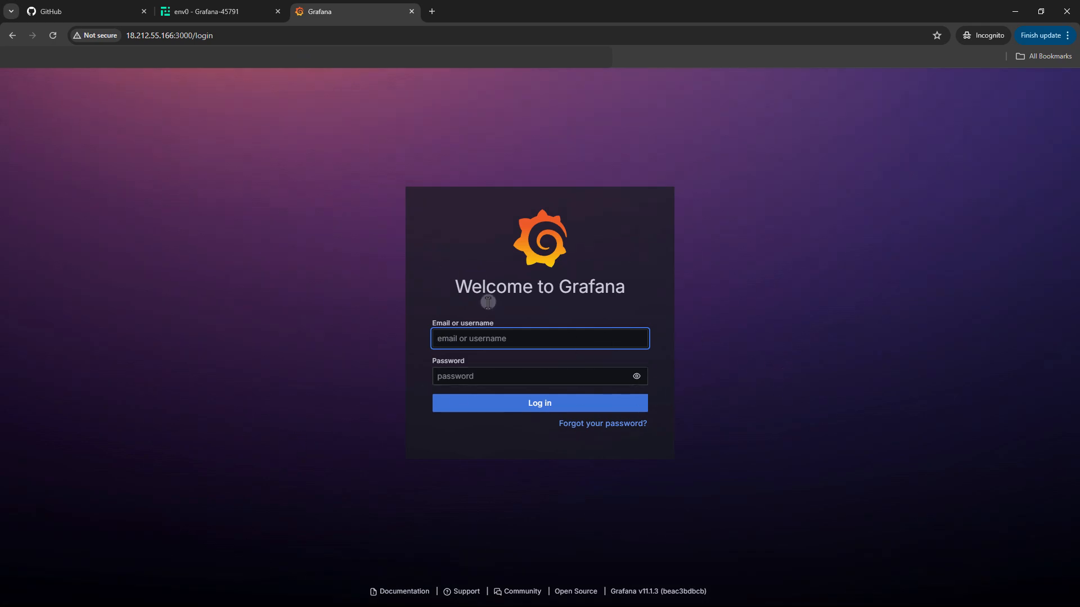
pyautogui.hotkey('ctrl', 'shift', 'Tab')
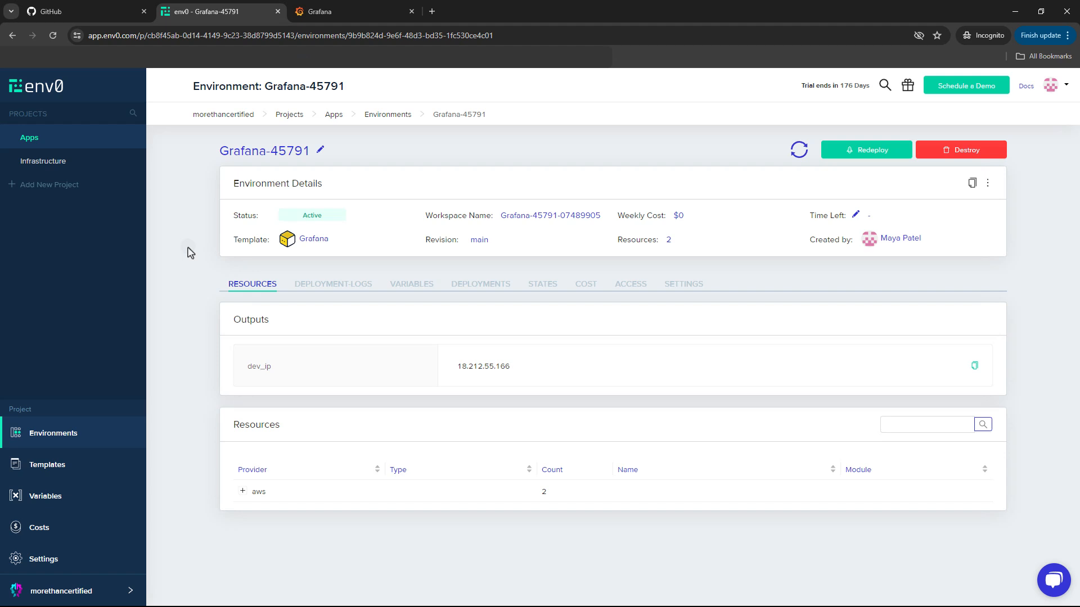